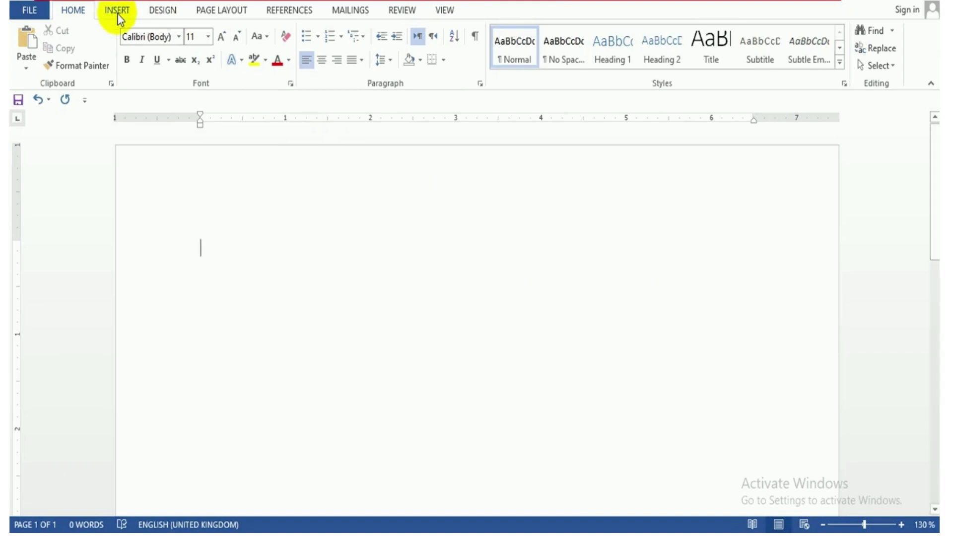
- Insert a table with five columns and seven rows at the start of the blank page
{"action": "left_click", "coordinate": [118, 11]}
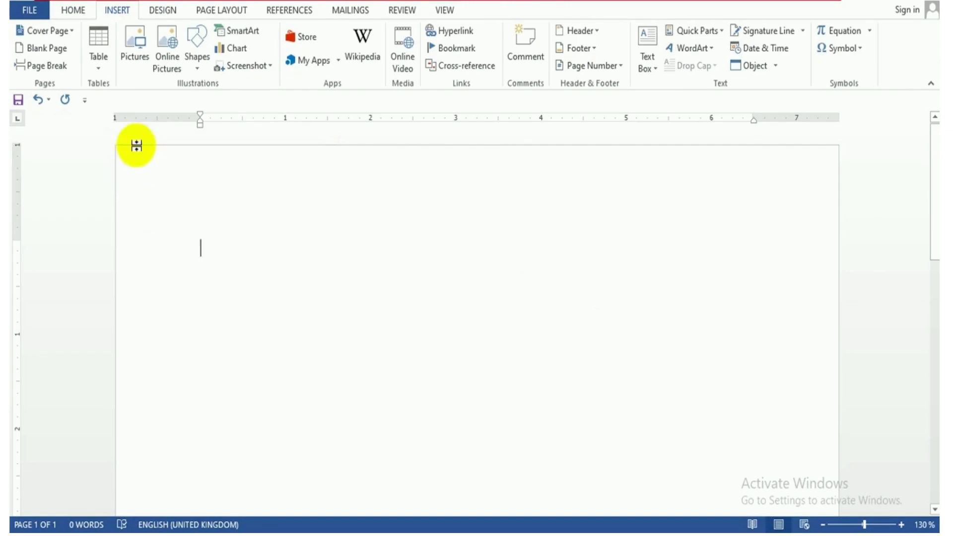
{"action": "left_click", "coordinate": [95, 57]}
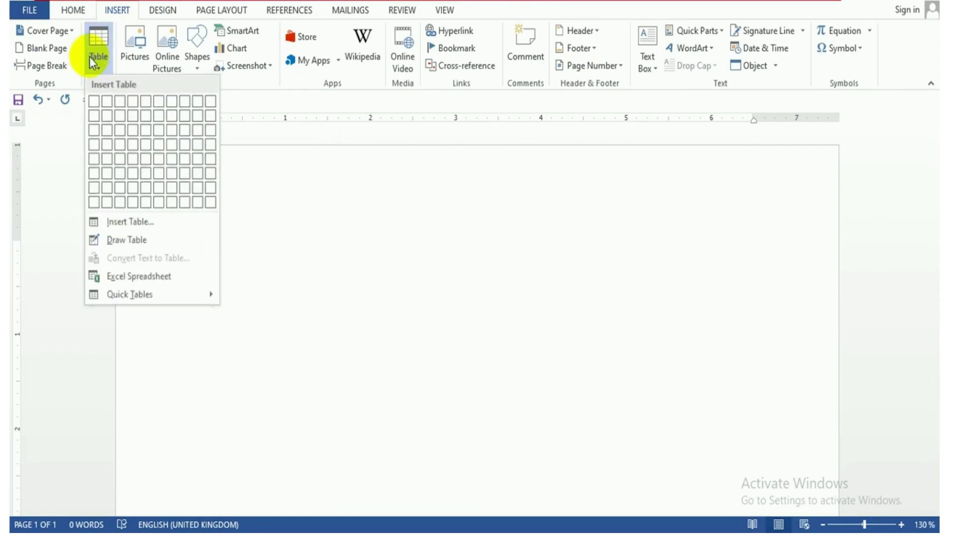
{"action": "left_click", "coordinate": [144, 186]}
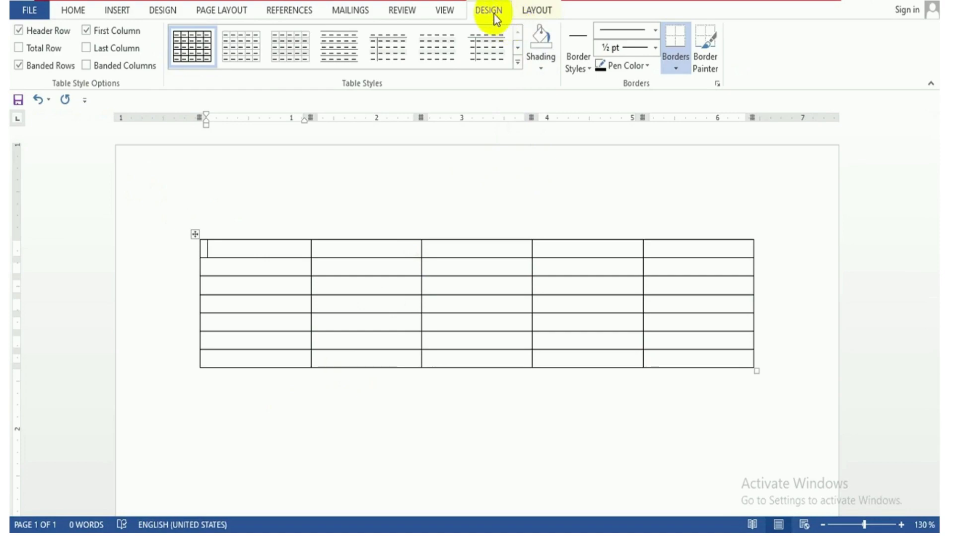
- Apply the gold grid table style with a solid header row and first column to the whole table
{"action": "left_click", "coordinate": [532, 18]}
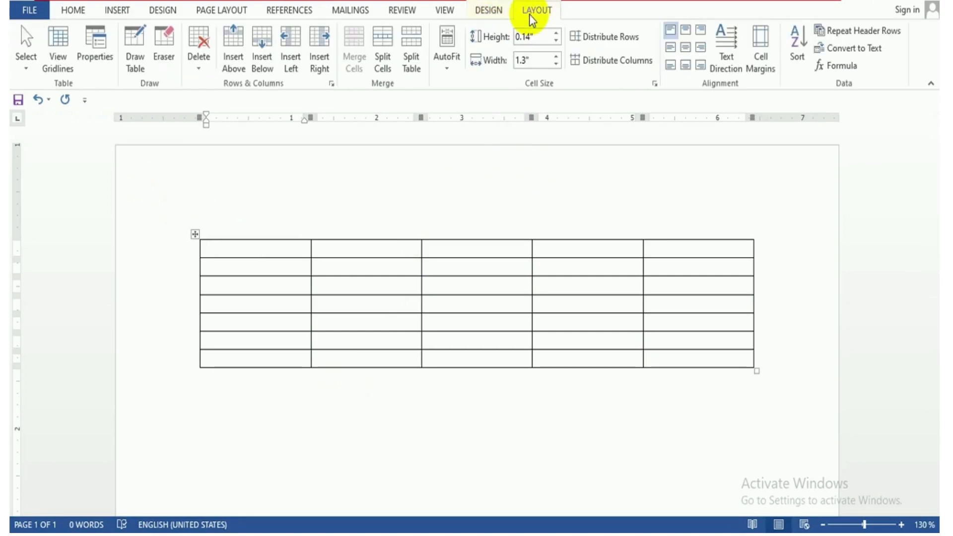
{"action": "left_click", "coordinate": [496, 11]}
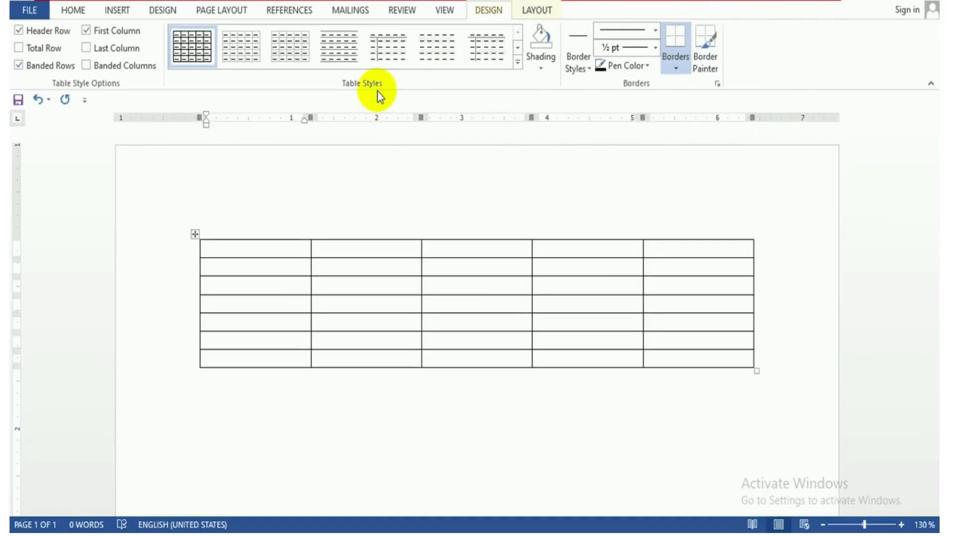
{"action": "left_click", "coordinate": [196, 235]}
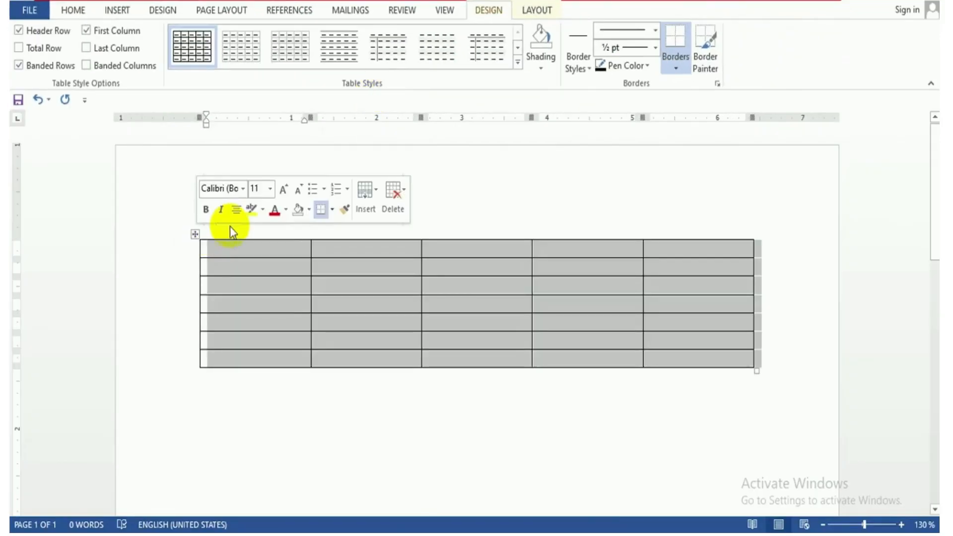
{"action": "left_click", "coordinate": [517, 64]}
{"action": "left_click_drag", "start_coordinate": [516, 86], "coordinate": [515, 144]}
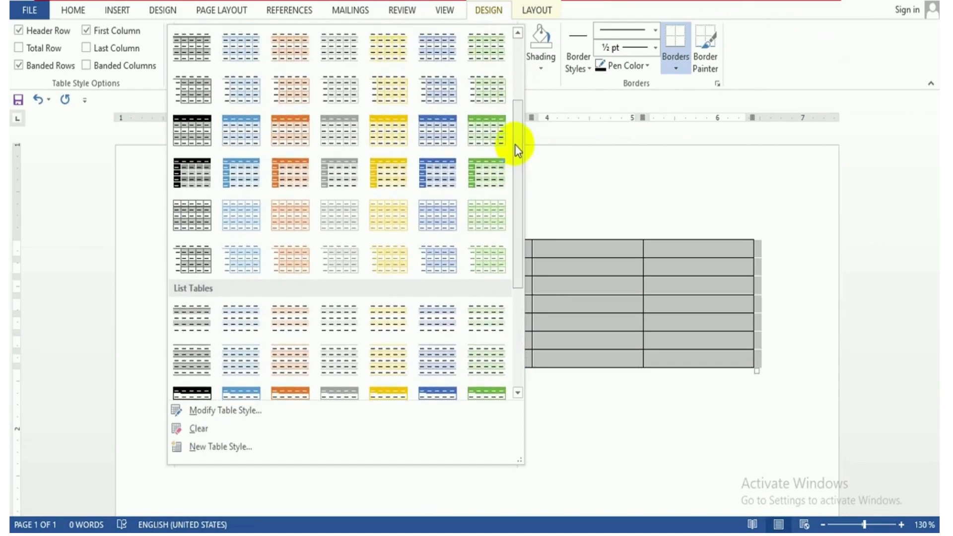
{"action": "left_click", "coordinate": [391, 168]}
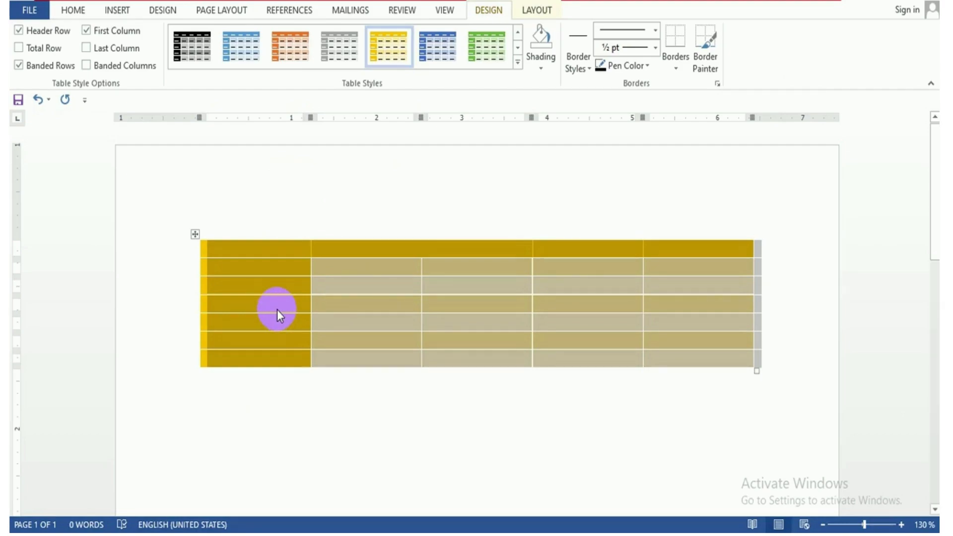
{"action": "left_click", "coordinate": [235, 254]}
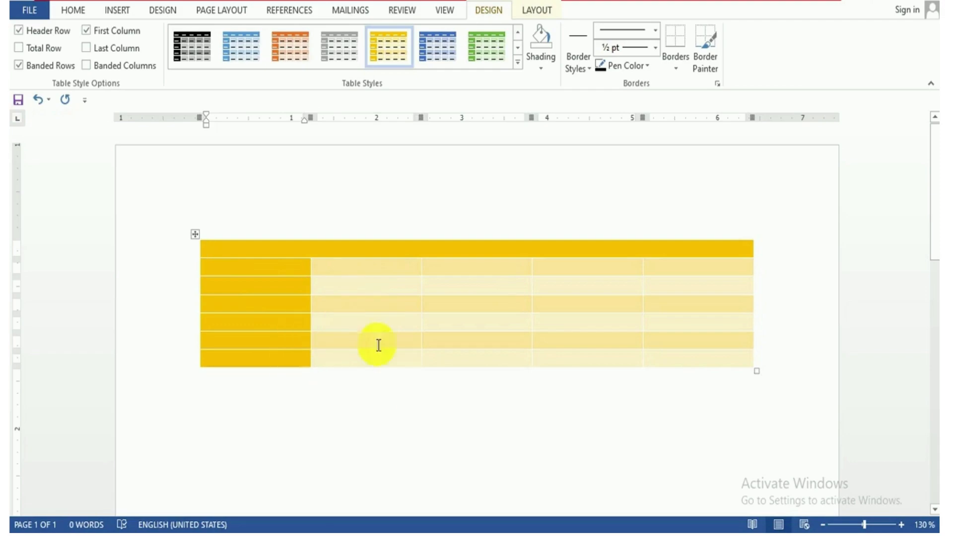
- Turn off the Header Row and First Column style options for the table
{"action": "left_click", "coordinate": [18, 32]}
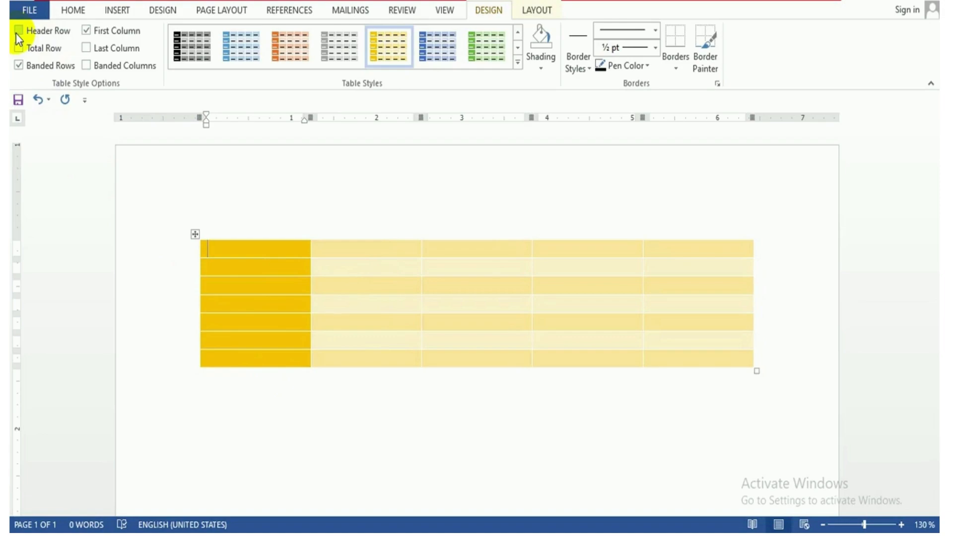
{"action": "left_click", "coordinate": [18, 31]}
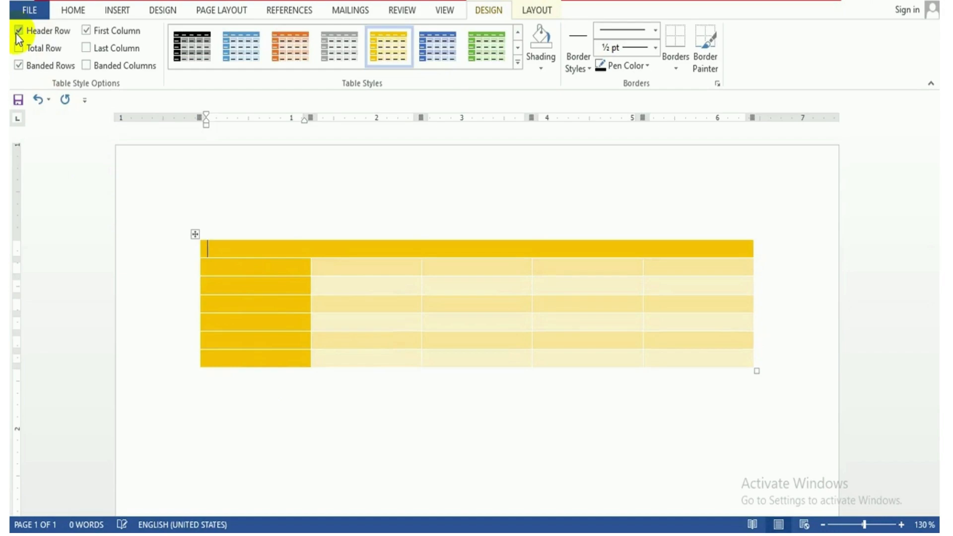
{"action": "left_click", "coordinate": [18, 31]}
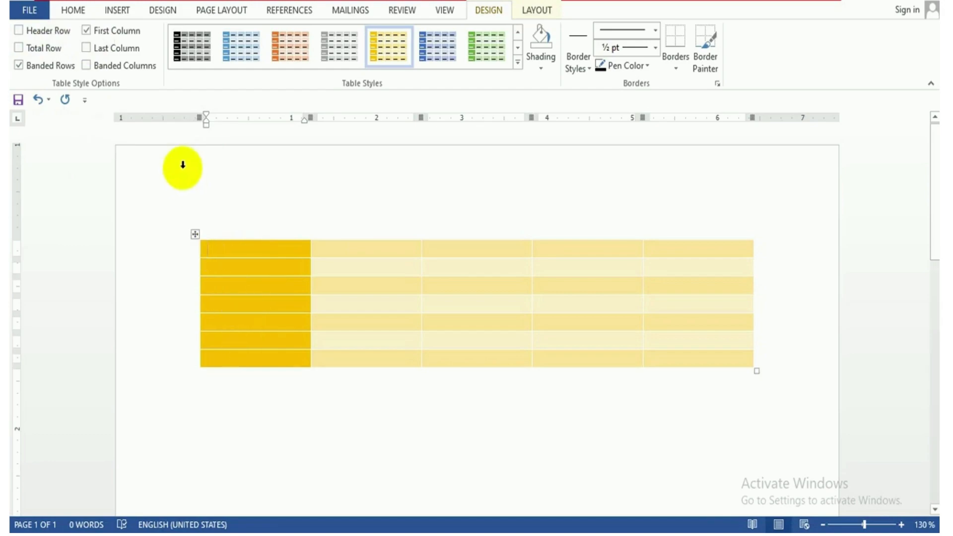
{"action": "left_click", "coordinate": [85, 32]}
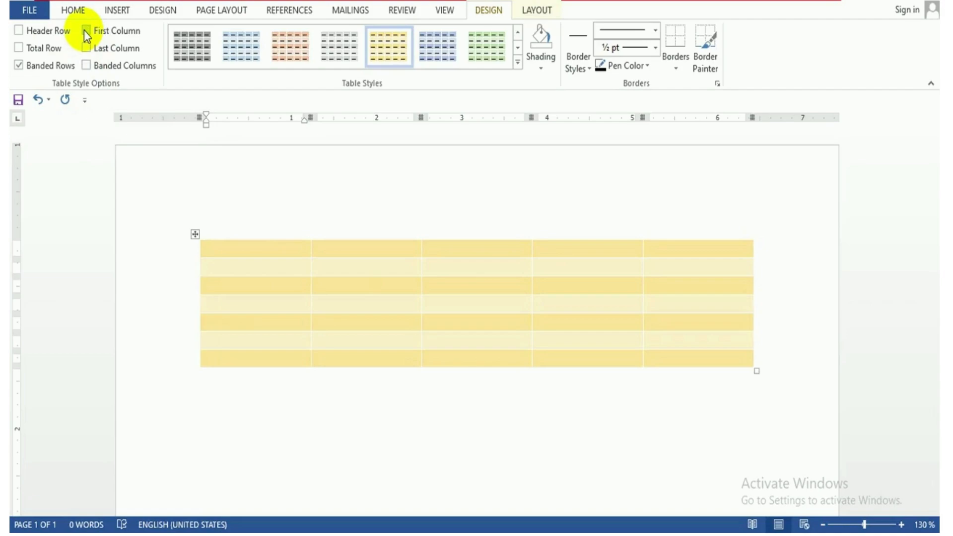
{"action": "left_click", "coordinate": [86, 31]}
{"action": "left_click", "coordinate": [85, 32]}
- Try out the Total Row and Last Column style options on the table and switch both off again
{"action": "left_click", "coordinate": [18, 48]}
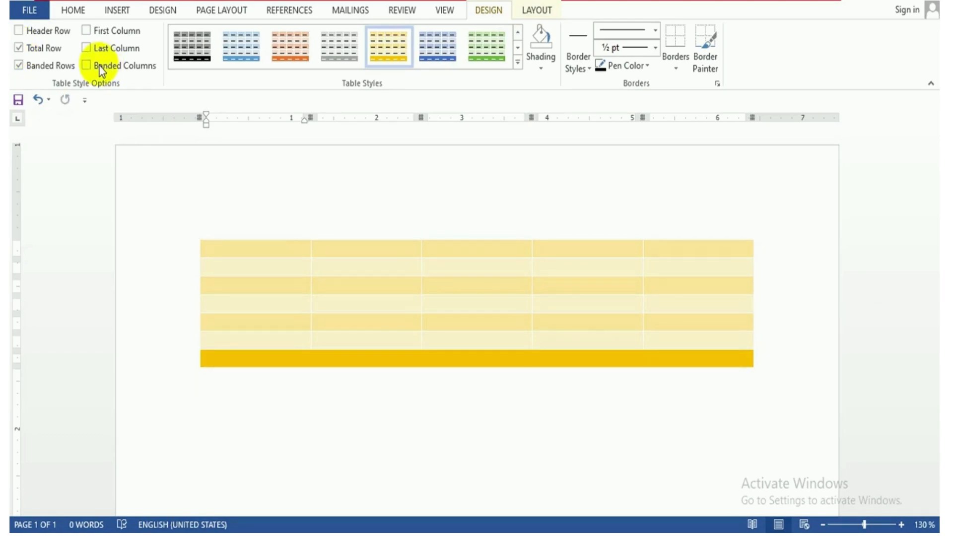
{"action": "left_click", "coordinate": [88, 48]}
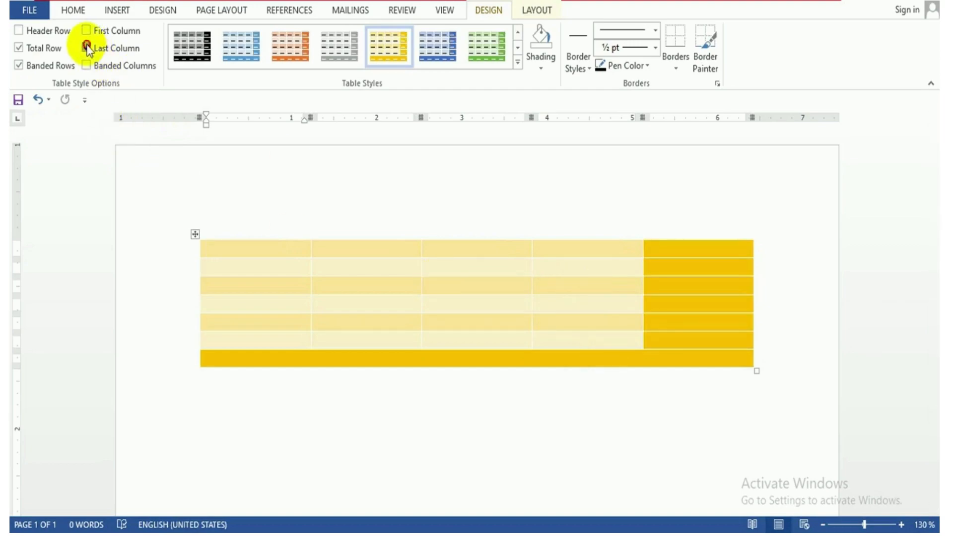
{"action": "left_click", "coordinate": [86, 47]}
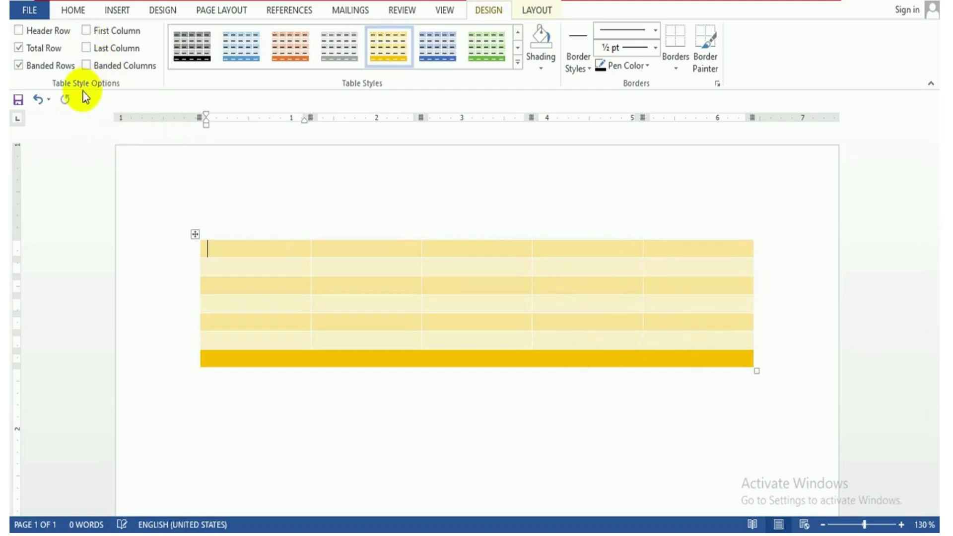
{"action": "left_click", "coordinate": [19, 46]}
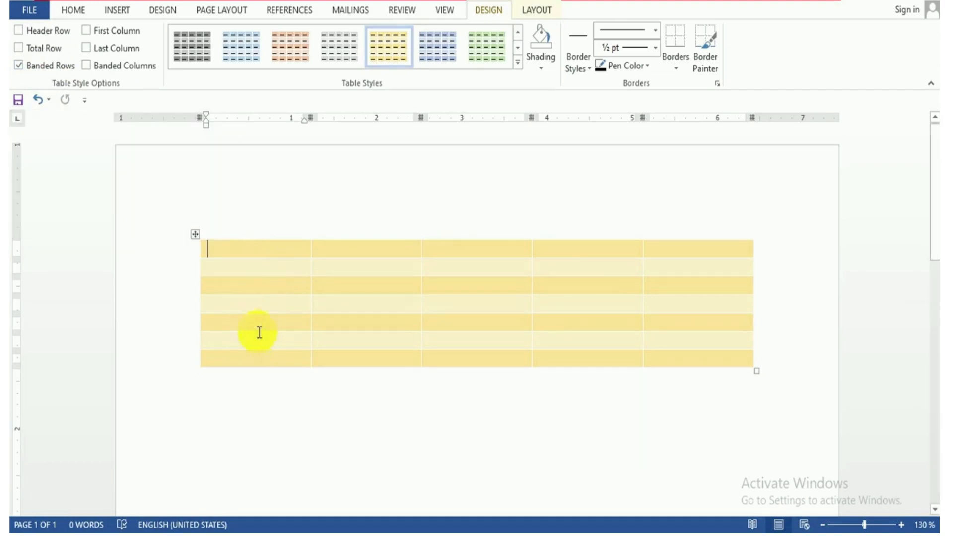
- Turn off Banded Rows and turn on Banded Columns for the table
{"action": "left_click", "coordinate": [19, 68]}
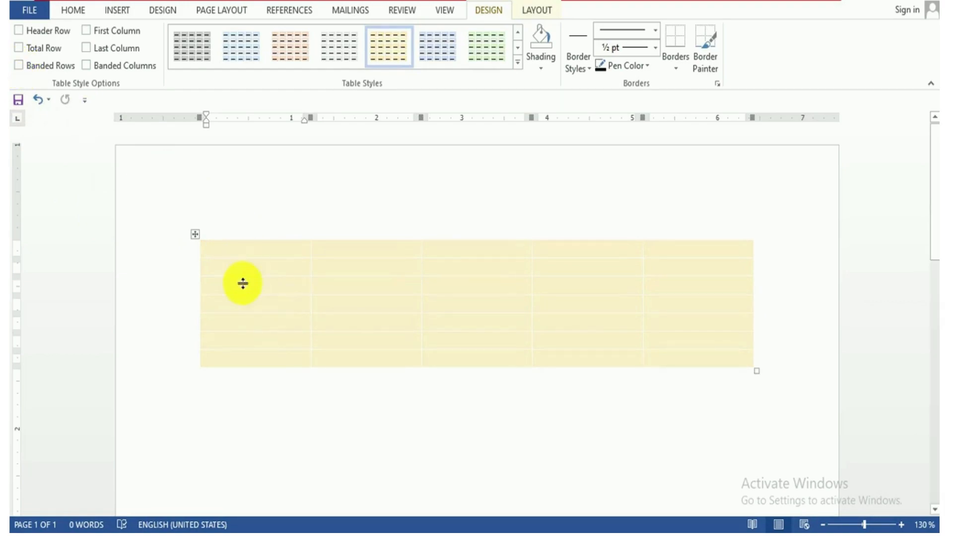
{"action": "left_click", "coordinate": [85, 66]}
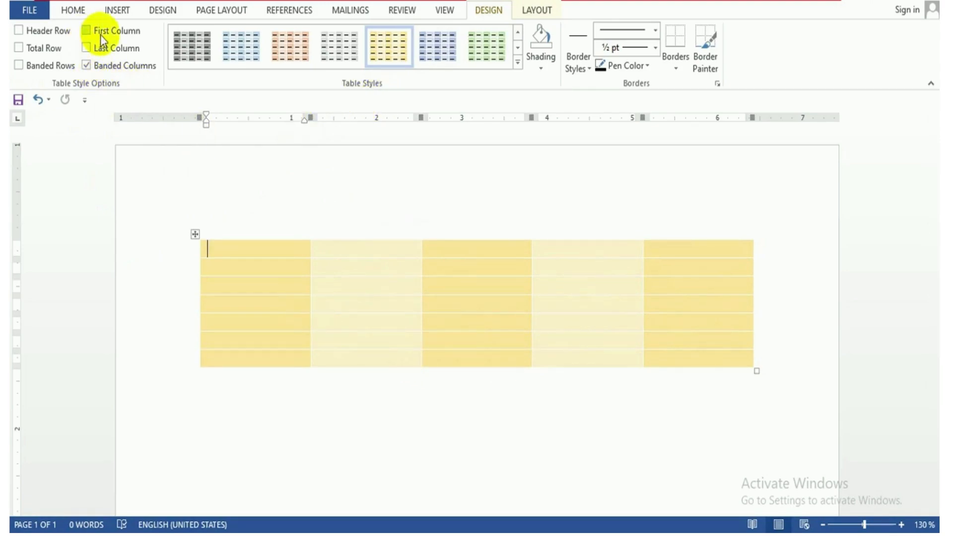
- Browse the table styles and replace the gold style with the plain black-bordered grid style
{"action": "left_click", "coordinate": [518, 62]}
{"action": "scroll", "coordinate": [321, 317], "scroll_direction": "down", "scroll_amount": 5}
{"action": "scroll", "coordinate": [320, 317], "scroll_direction": "up", "scroll_amount": 5}
{"action": "scroll", "coordinate": [261, 281], "scroll_direction": "down", "scroll_amount": 5}
{"action": "scroll", "coordinate": [260, 281], "scroll_direction": "up", "scroll_amount": 5}
{"action": "scroll", "coordinate": [260, 281], "scroll_direction": "down", "scroll_amount": 5}
{"action": "left_click", "coordinate": [388, 251]}
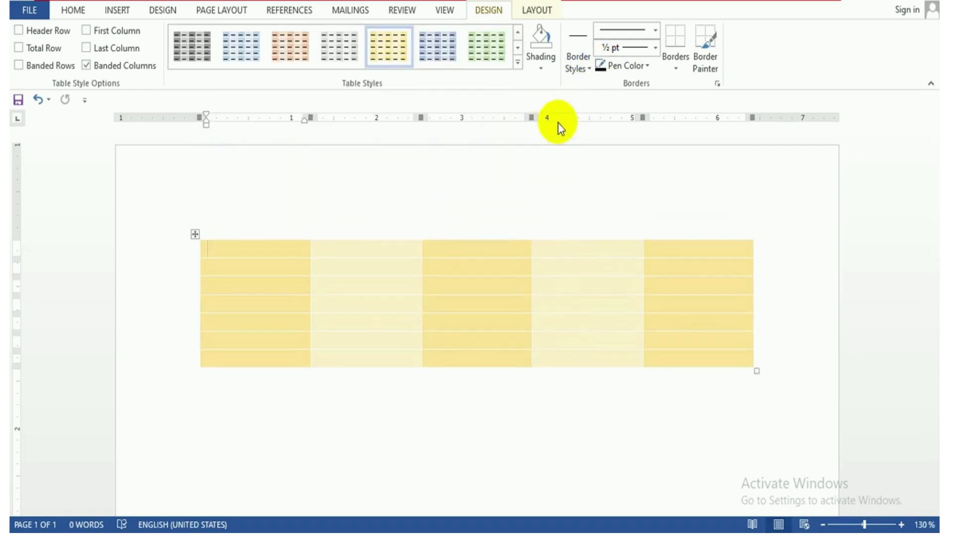
{"action": "left_click", "coordinate": [517, 32]}
{"action": "left_click", "coordinate": [518, 33]}
{"action": "left_click", "coordinate": [209, 62]}
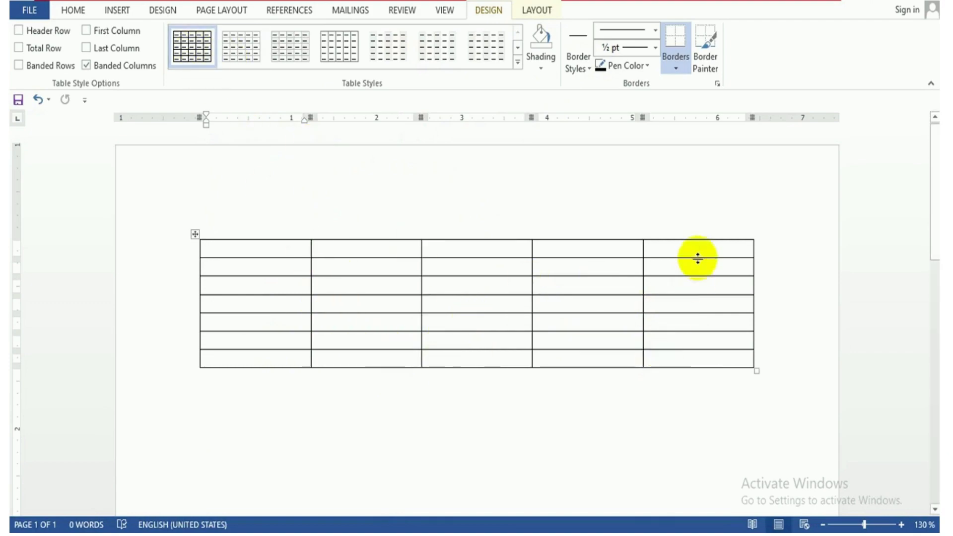
- Shade all cells of the table's last column with the standard yellow
{"action": "left_click_drag", "start_coordinate": [698, 251], "coordinate": [702, 357]}
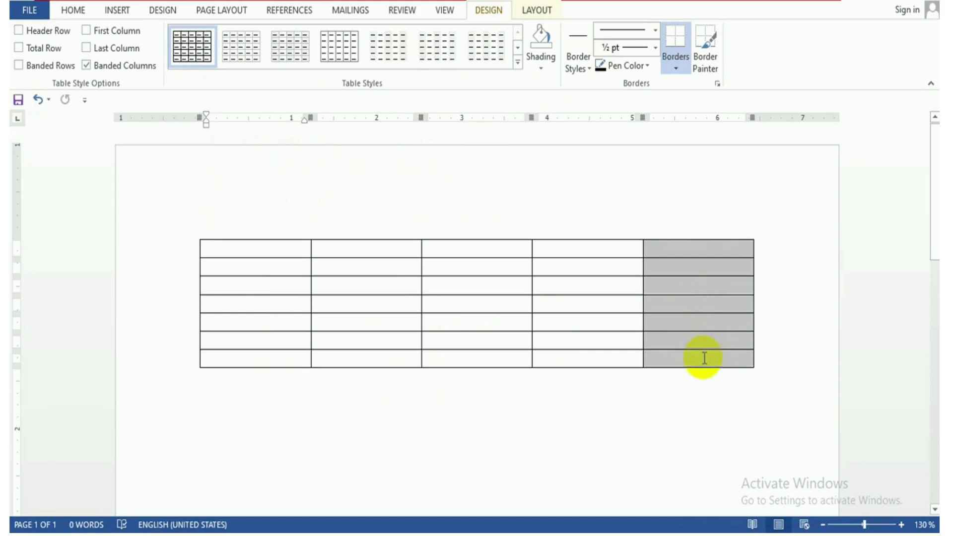
{"action": "left_click", "coordinate": [540, 67]}
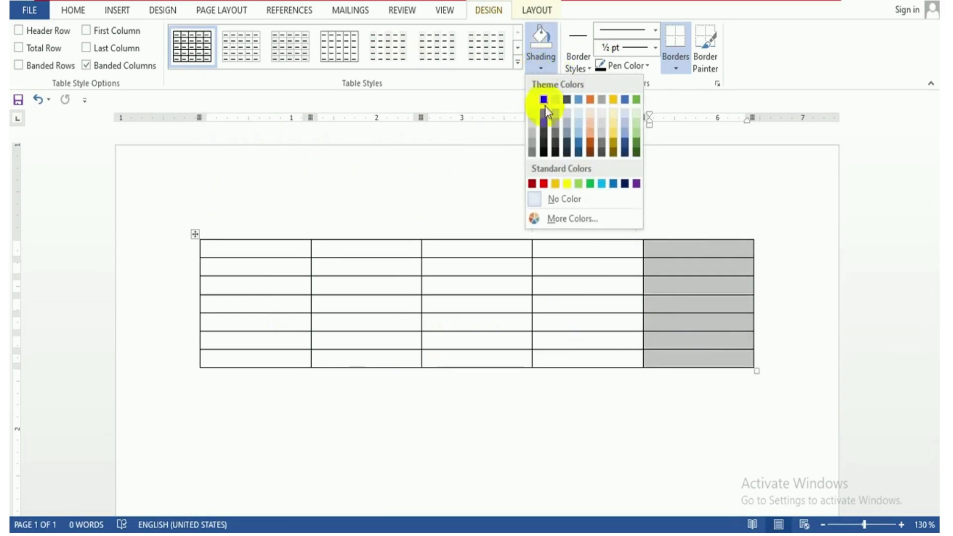
{"action": "left_click", "coordinate": [571, 186]}
- Shade all cells of the table's fourth column with the standard green
{"action": "left_click", "coordinate": [570, 270]}
{"action": "left_click_drag", "start_coordinate": [570, 270], "coordinate": [574, 355]}
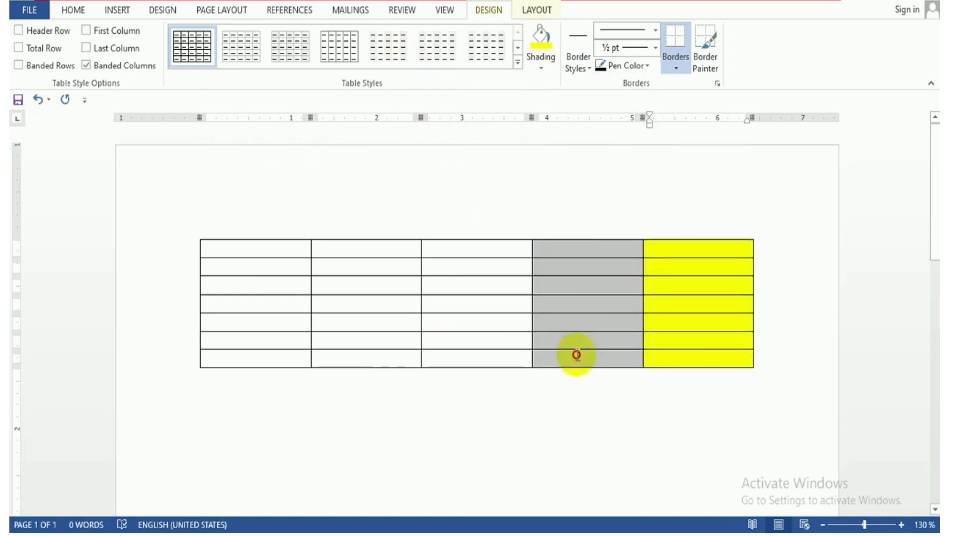
{"action": "left_click", "coordinate": [542, 70]}
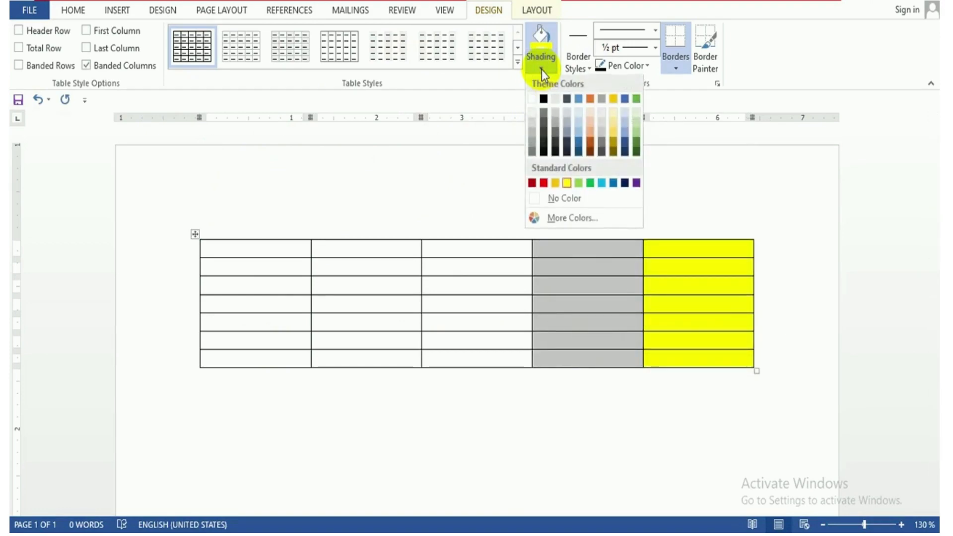
{"action": "left_click", "coordinate": [590, 183]}
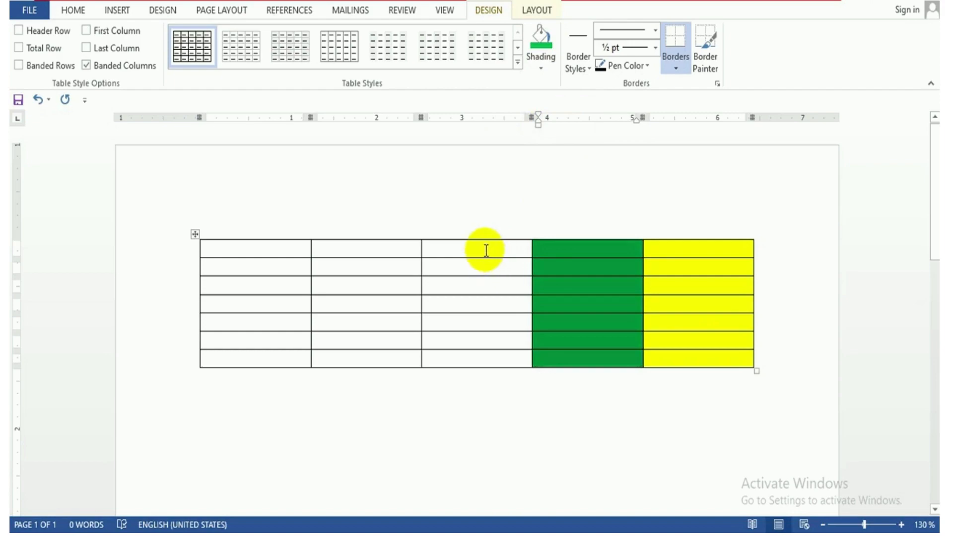
- Shade all cells of the table's third column with the standard light blue
{"action": "left_click_drag", "start_coordinate": [488, 249], "coordinate": [492, 355]}
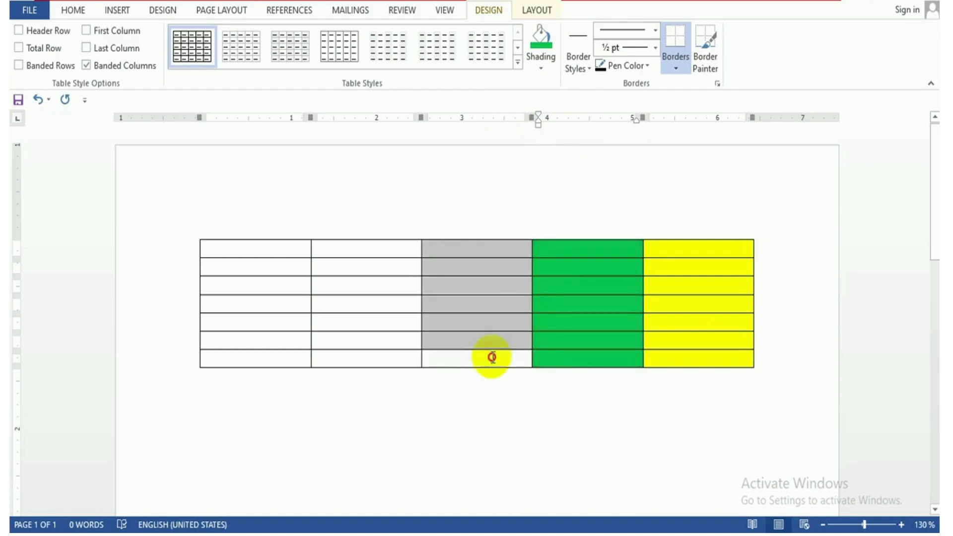
{"action": "left_click", "coordinate": [541, 68]}
{"action": "left_click", "coordinate": [603, 186]}
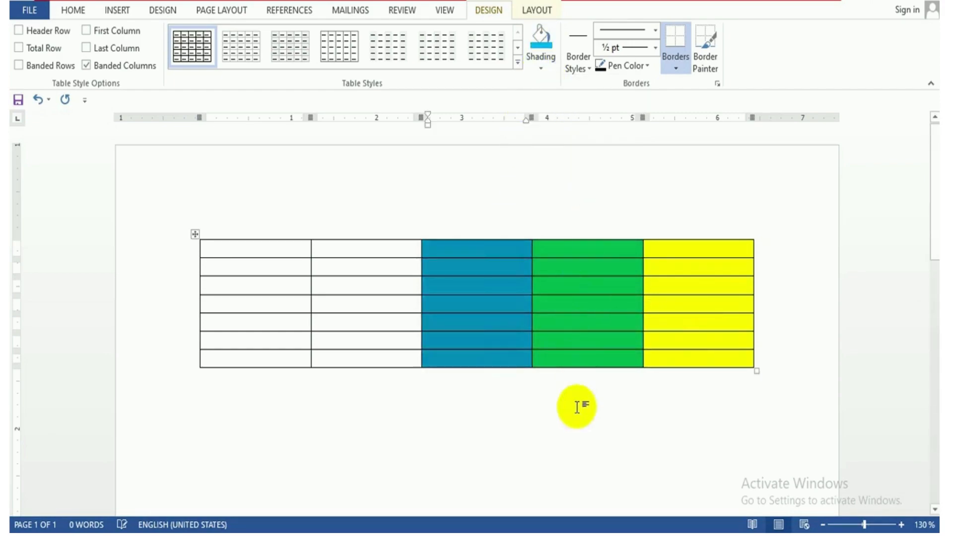
- Shade the upper three rows of the table's first two columns with the standard orange
{"action": "left_click_drag", "start_coordinate": [260, 258], "coordinate": [386, 246]}
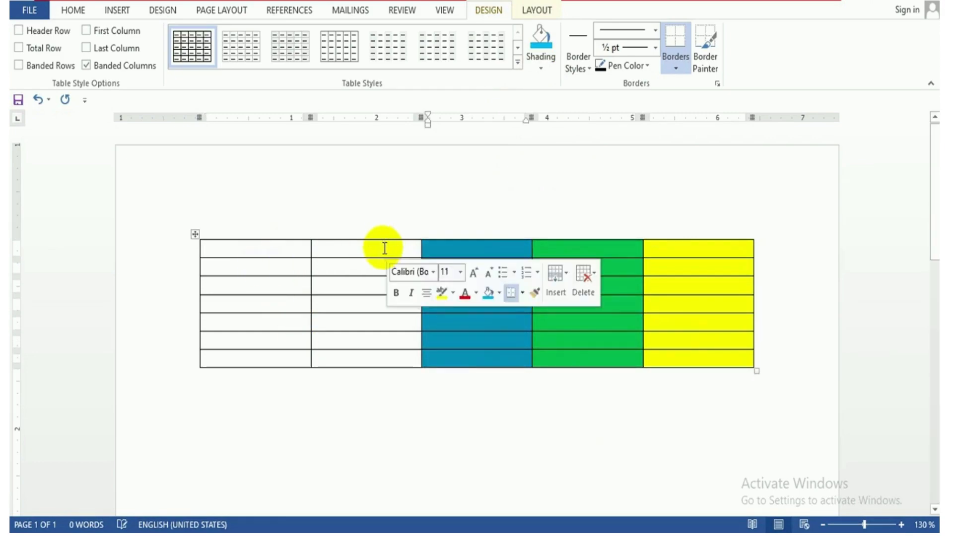
{"action": "left_click", "coordinate": [262, 246]}
{"action": "left_click_drag", "start_coordinate": [262, 247], "coordinate": [364, 294]}
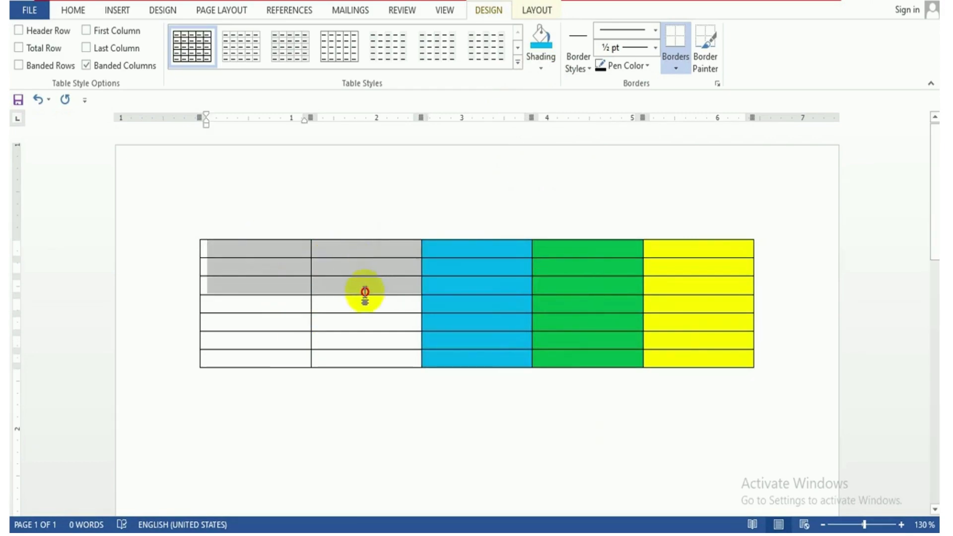
{"action": "left_click", "coordinate": [542, 66]}
{"action": "left_click", "coordinate": [560, 186]}
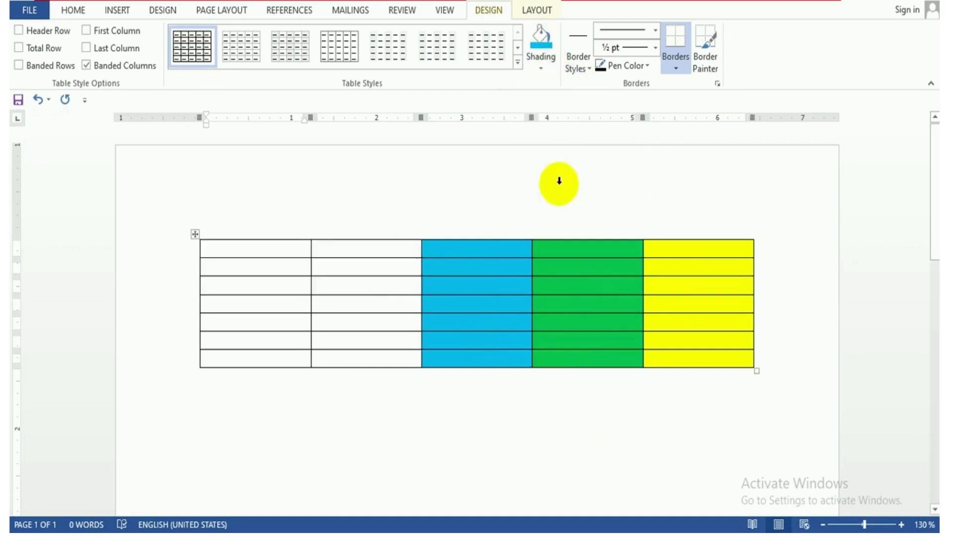
{"action": "left_click", "coordinate": [361, 327]}
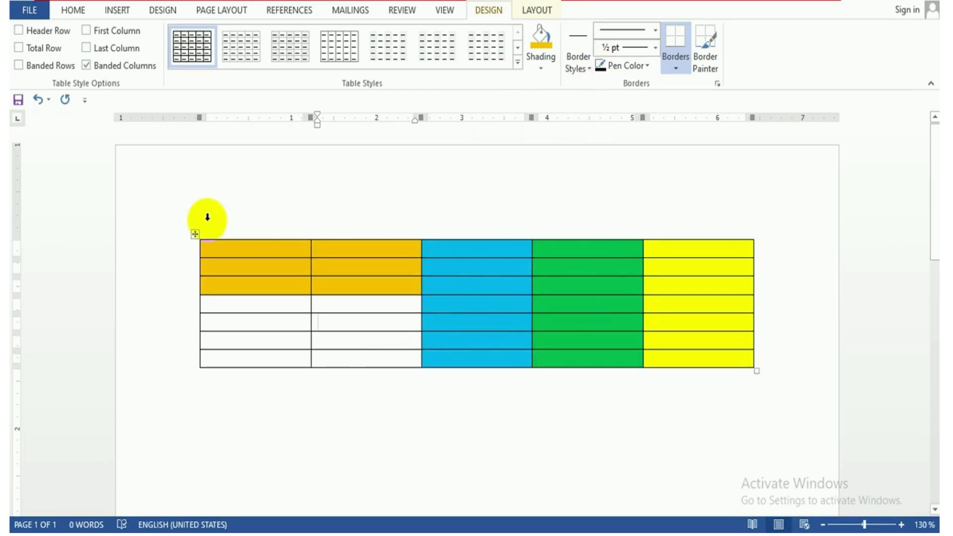
- Select the whole table and pick the gold theme border style from the third row of border styles
{"action": "left_click", "coordinate": [196, 233]}
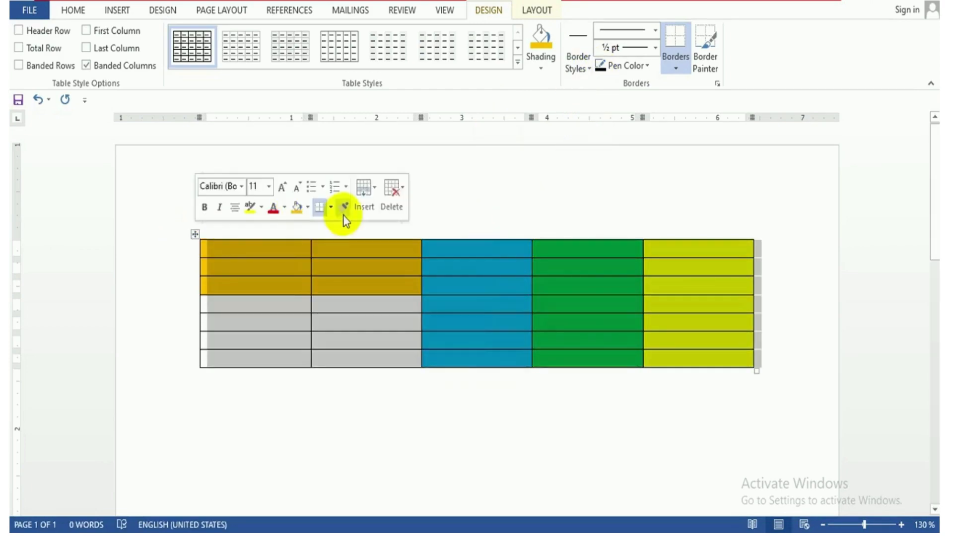
{"action": "left_click", "coordinate": [578, 73]}
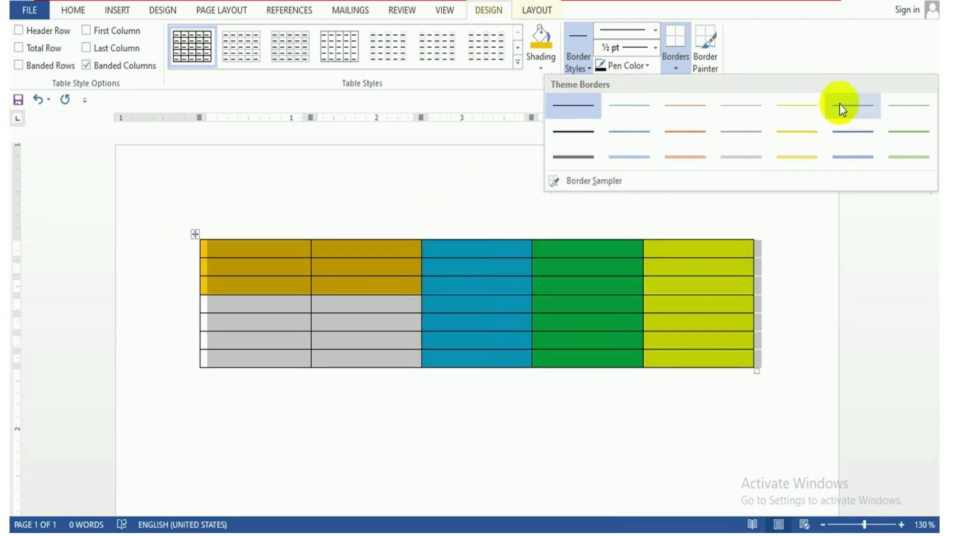
{"action": "left_click", "coordinate": [800, 162]}
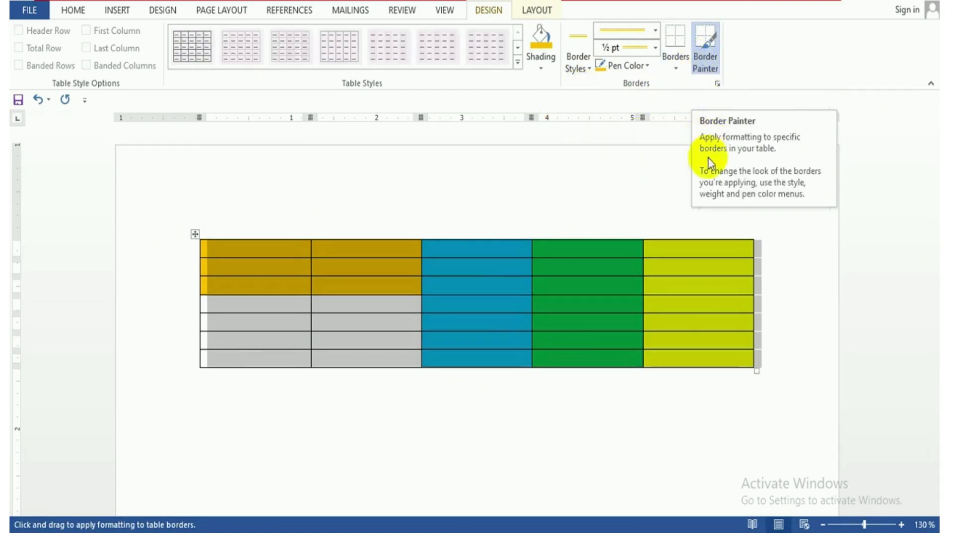
- Paint the table's left edge and its four inside vertical borders with the gold ½ pt border using Border Painter
{"action": "left_click", "coordinate": [705, 64]}
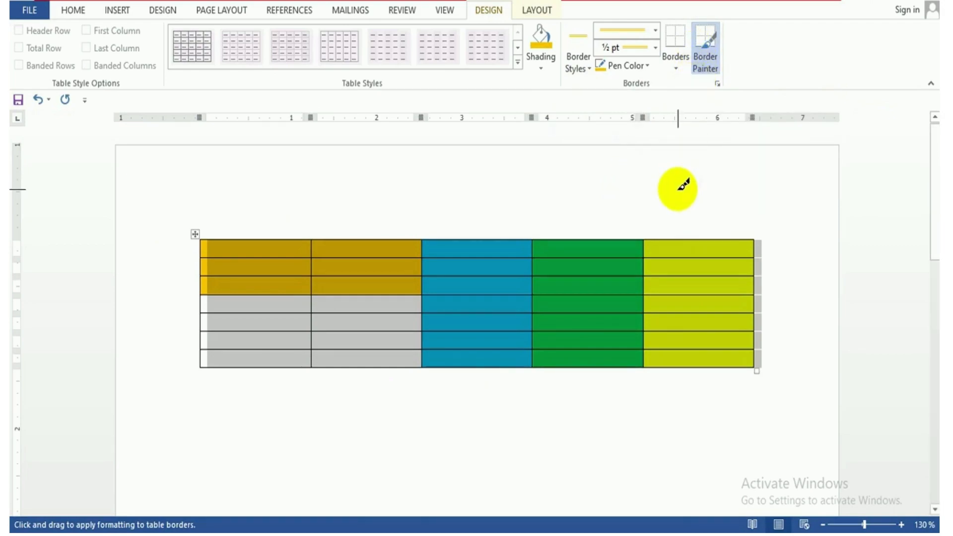
{"action": "left_click_drag", "start_coordinate": [201, 242], "coordinate": [204, 365]}
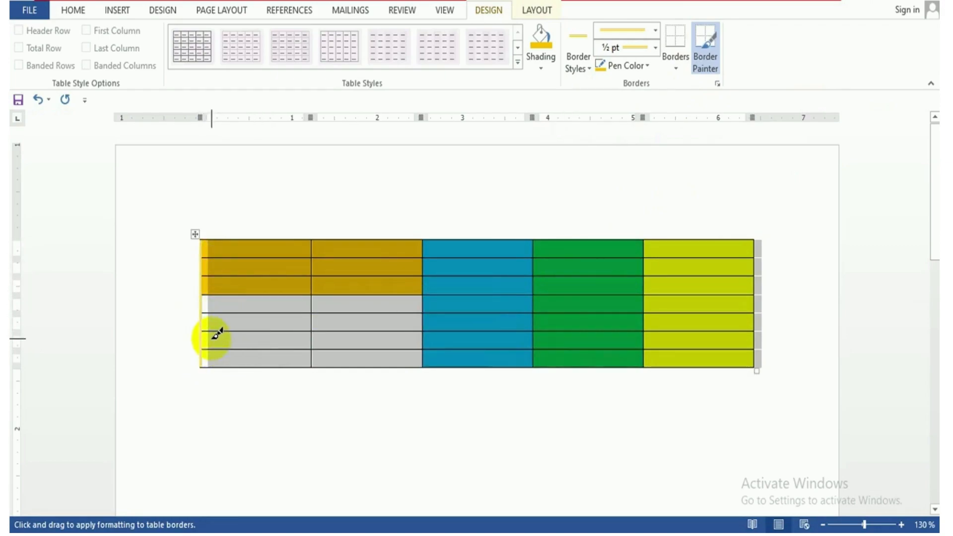
{"action": "mouse_move", "coordinate": [322, 252]}
{"action": "left_mouse_down"}
{"action": "mouse_move", "coordinate": [313, 240]}
{"action": "mouse_move", "coordinate": [313, 366]}
{"action": "left_mouse_up"}
{"action": "mouse_move", "coordinate": [423, 240]}
{"action": "left_mouse_down"}
{"action": "mouse_move", "coordinate": [432, 234]}
{"action": "mouse_move", "coordinate": [424, 368]}
{"action": "left_mouse_up"}
{"action": "left_click_drag", "start_coordinate": [535, 242], "coordinate": [533, 367]}
{"action": "mouse_move", "coordinate": [668, 255]}
{"action": "left_mouse_down"}
{"action": "mouse_move", "coordinate": [643, 239]}
{"action": "mouse_move", "coordinate": [644, 367]}
{"action": "left_mouse_up"}
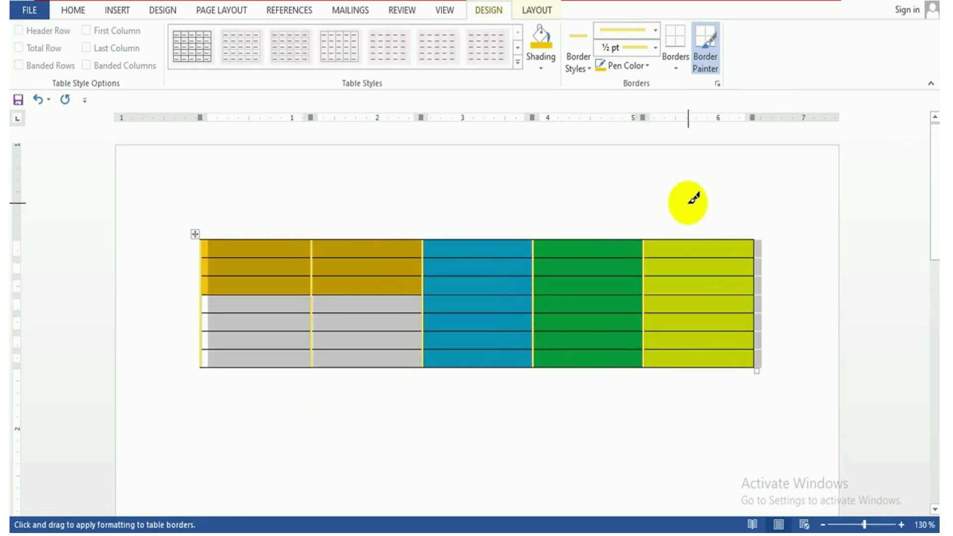
{"action": "key", "text": "Escape"}
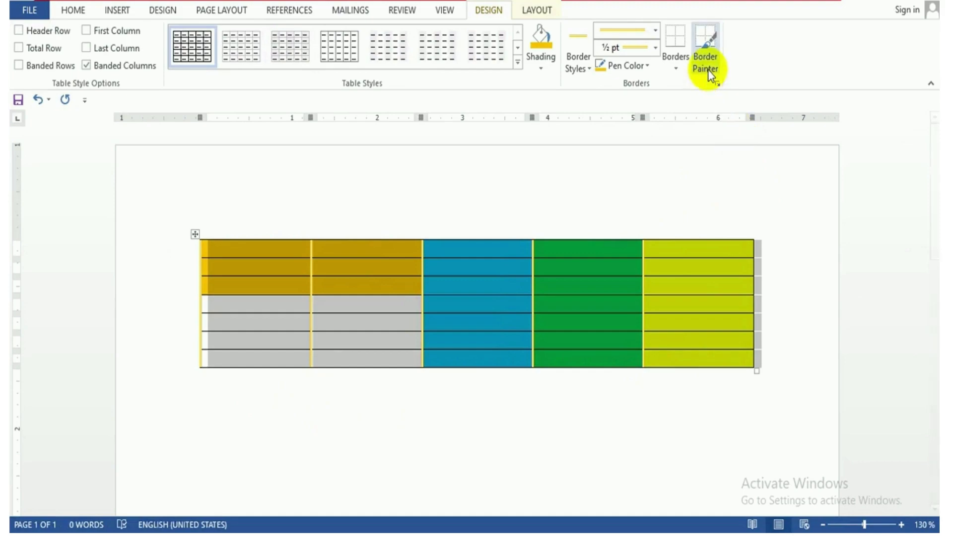
- Set the border pen to an uneven double line style in red with a 2¼ pt line weight
{"action": "left_click", "coordinate": [660, 318]}
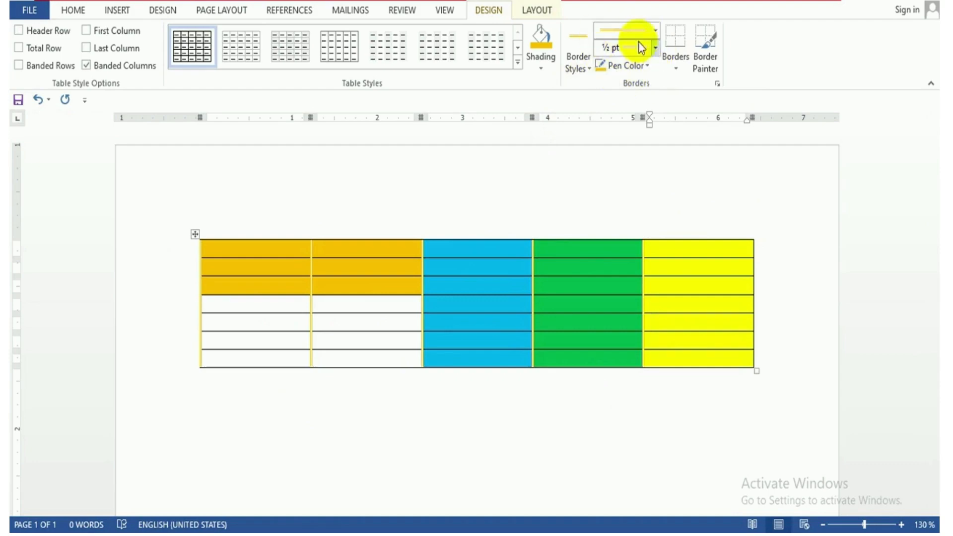
{"action": "left_click", "coordinate": [656, 31]}
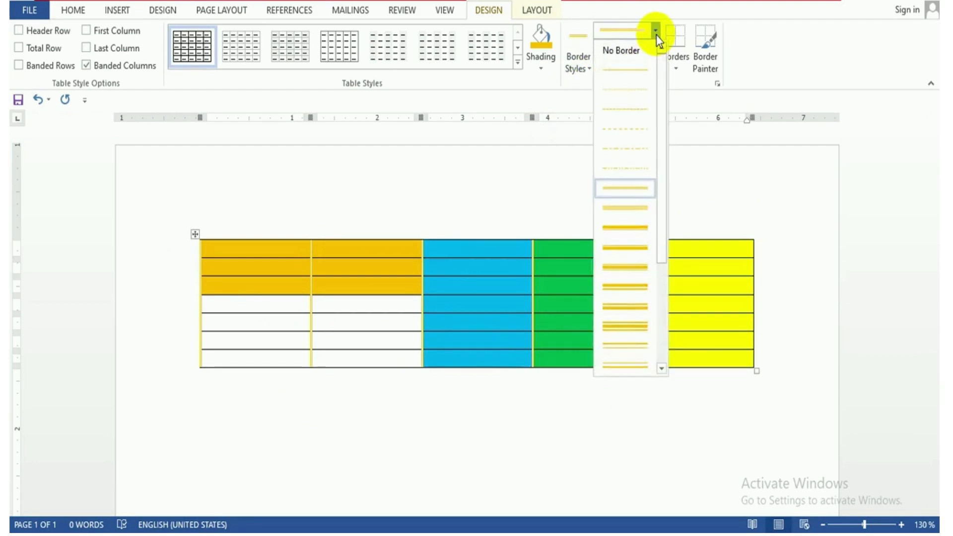
{"action": "left_click_drag", "start_coordinate": [663, 178], "coordinate": [652, 224]}
{"action": "left_click", "coordinate": [635, 248]}
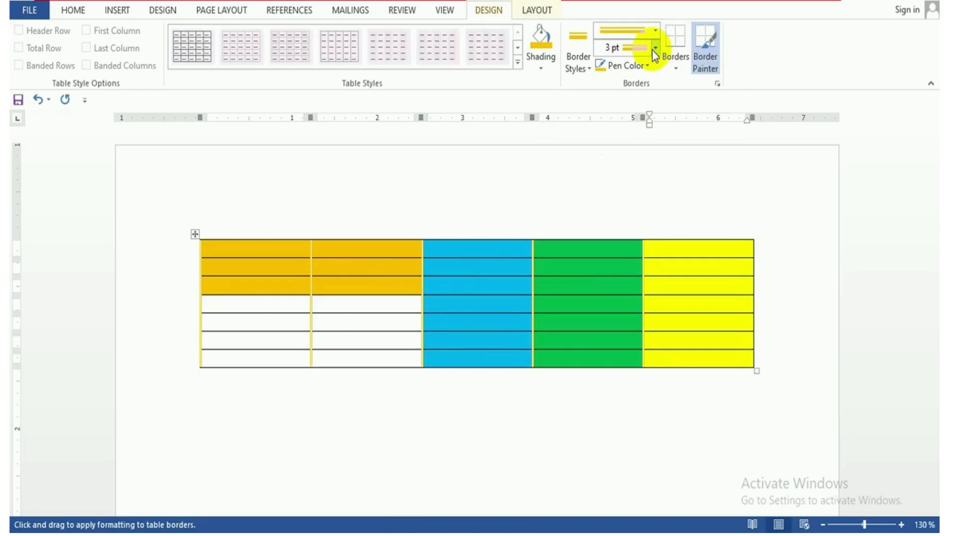
{"action": "left_click", "coordinate": [648, 69]}
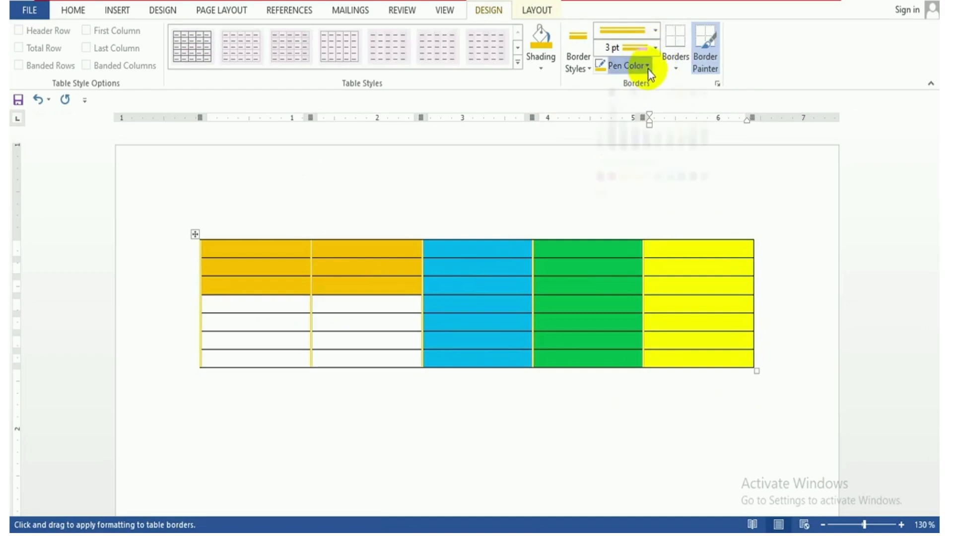
{"action": "left_click", "coordinate": [612, 202]}
{"action": "left_click", "coordinate": [655, 48]}
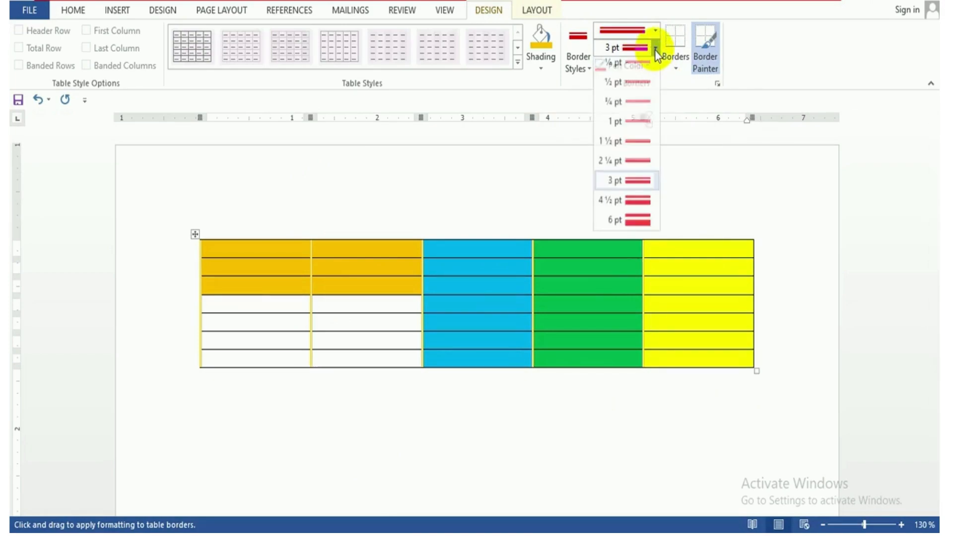
{"action": "left_click", "coordinate": [628, 166]}
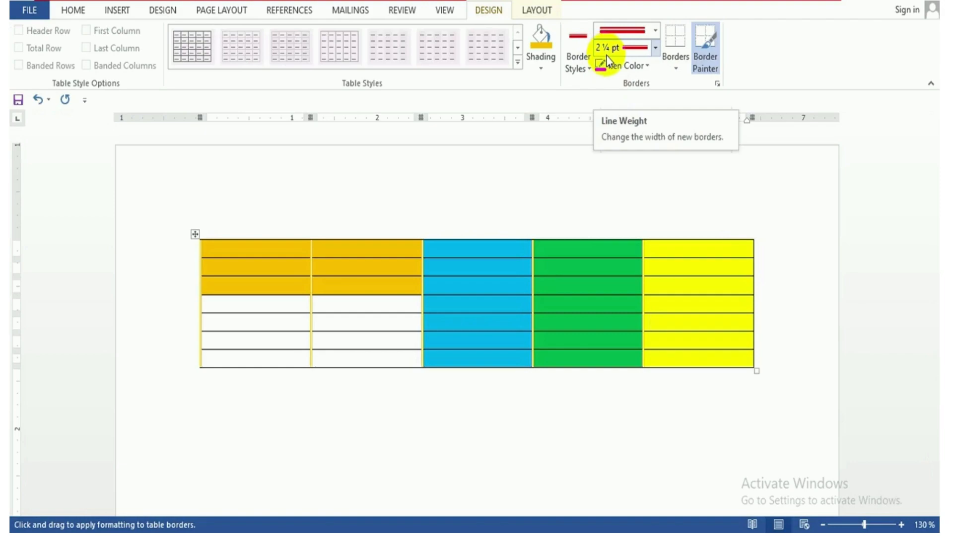
- Paint all four outer edges of the table with the red double border using Border Painter
{"action": "mouse_move", "coordinate": [202, 234]}
{"action": "left_mouse_down"}
{"action": "mouse_move", "coordinate": [204, 366]}
{"action": "mouse_move", "coordinate": [457, 353]}
{"action": "mouse_move", "coordinate": [758, 356]}
{"action": "mouse_move", "coordinate": [760, 347]}
{"action": "left_mouse_up"}
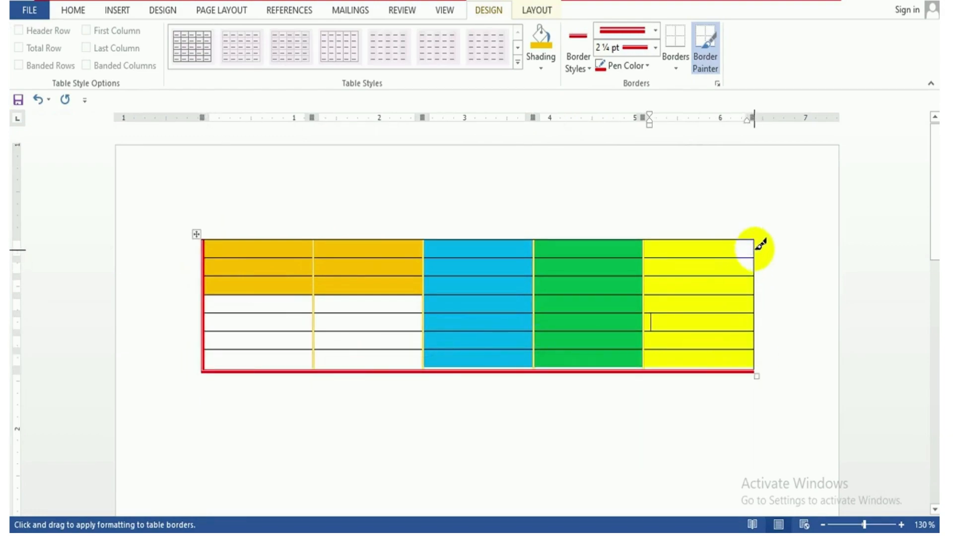
{"action": "left_click_drag", "start_coordinate": [761, 237], "coordinate": [760, 366]}
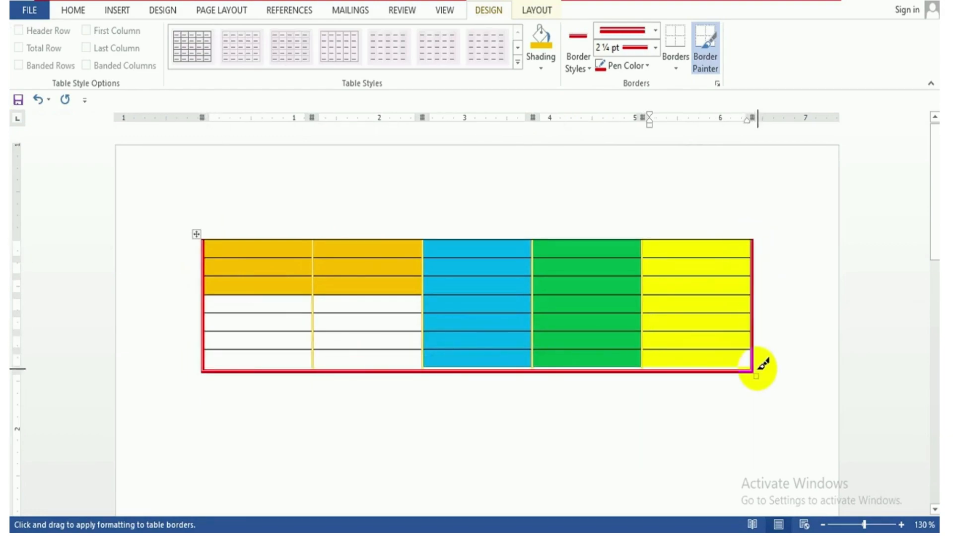
{"action": "left_click_drag", "start_coordinate": [251, 239], "coordinate": [696, 224]}
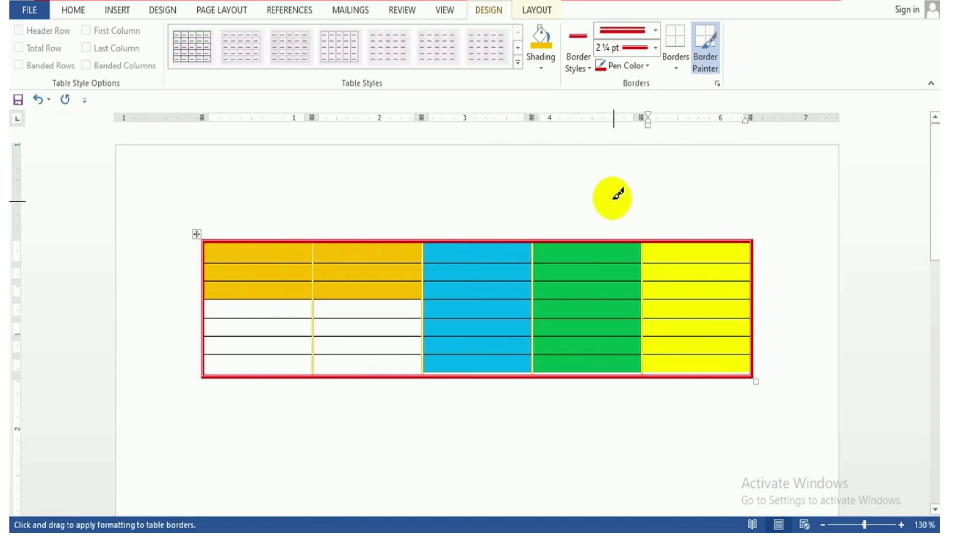
{"action": "left_click", "coordinate": [275, 259]}
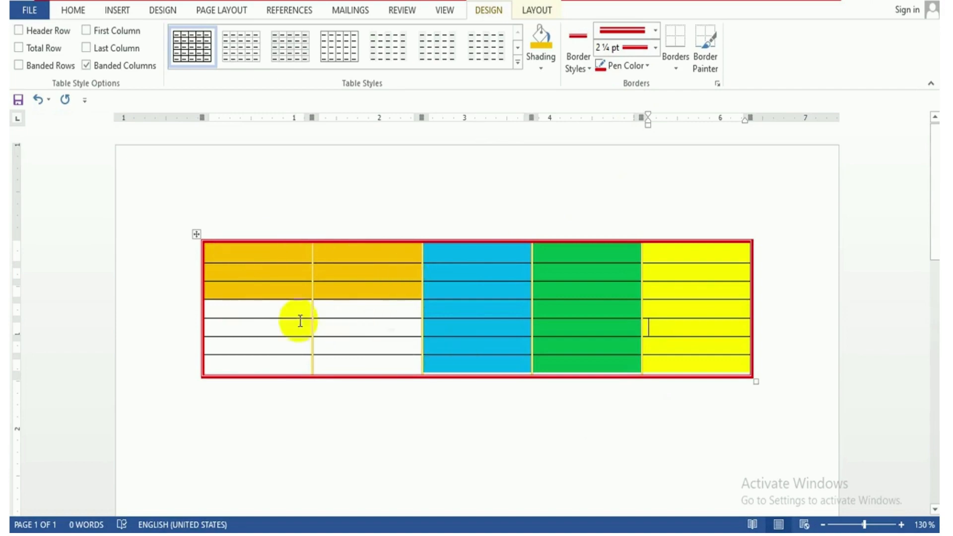
- Remove every border from the whole table and apply All Borders in the red 2¼ pt double line
{"action": "left_click", "coordinate": [196, 233]}
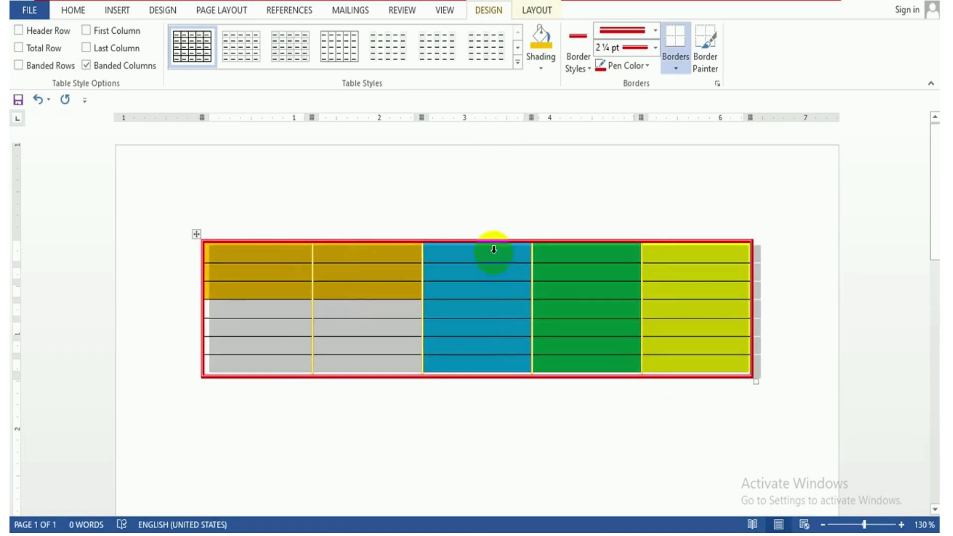
{"action": "left_click", "coordinate": [676, 68]}
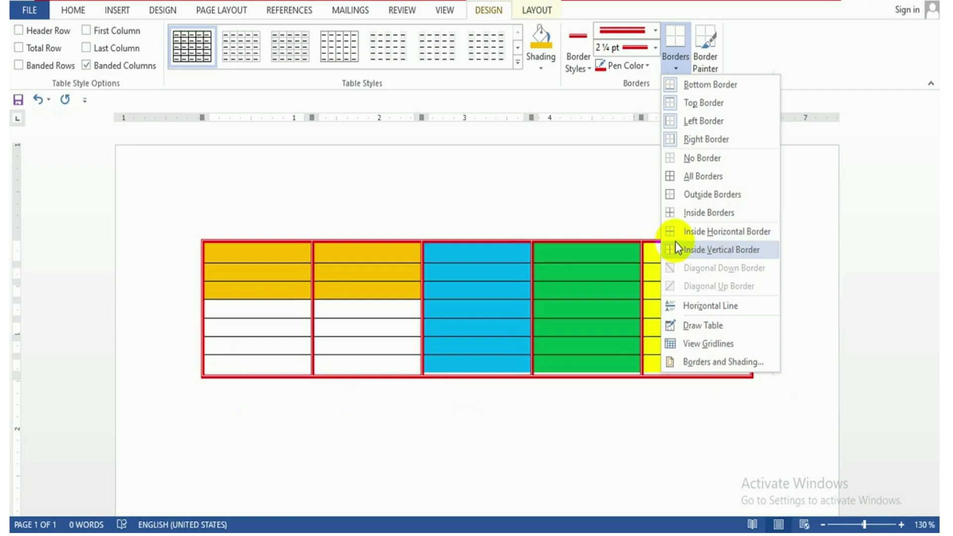
{"action": "left_click", "coordinate": [677, 160]}
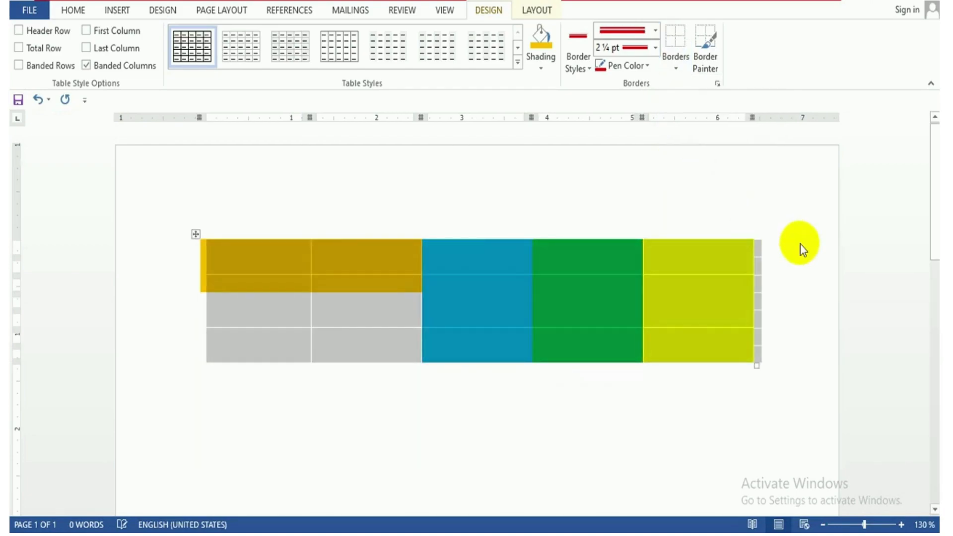
{"action": "left_click", "coordinate": [674, 74]}
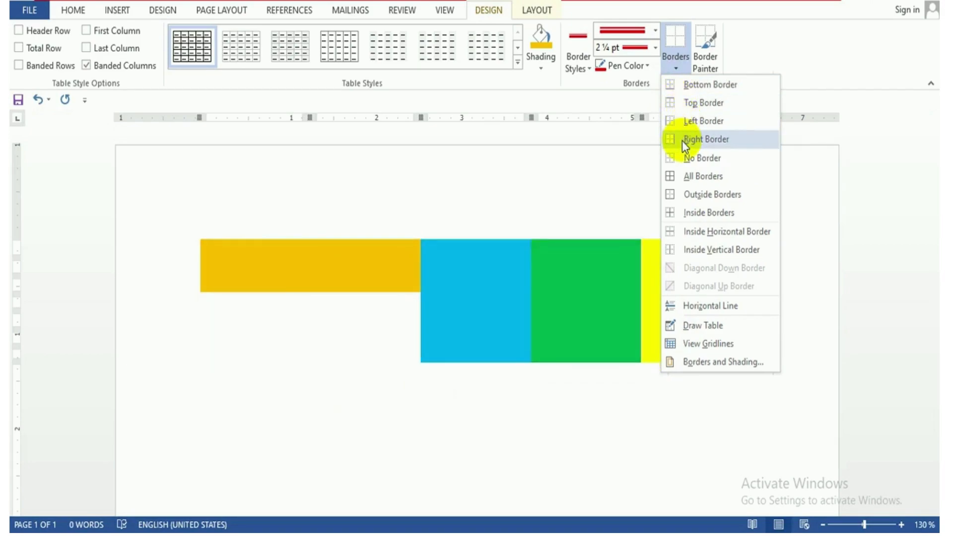
{"action": "left_click", "coordinate": [681, 177]}
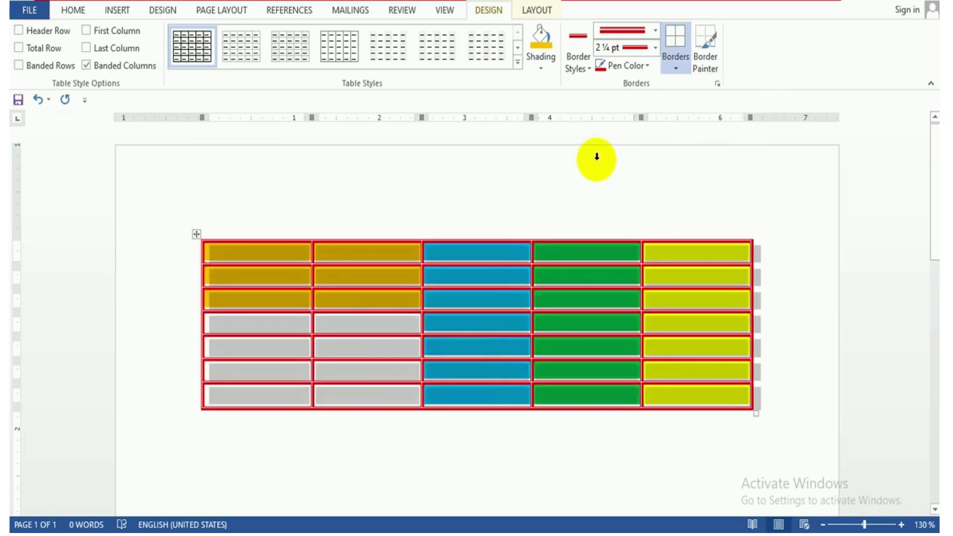
{"action": "left_click", "coordinate": [677, 63]}
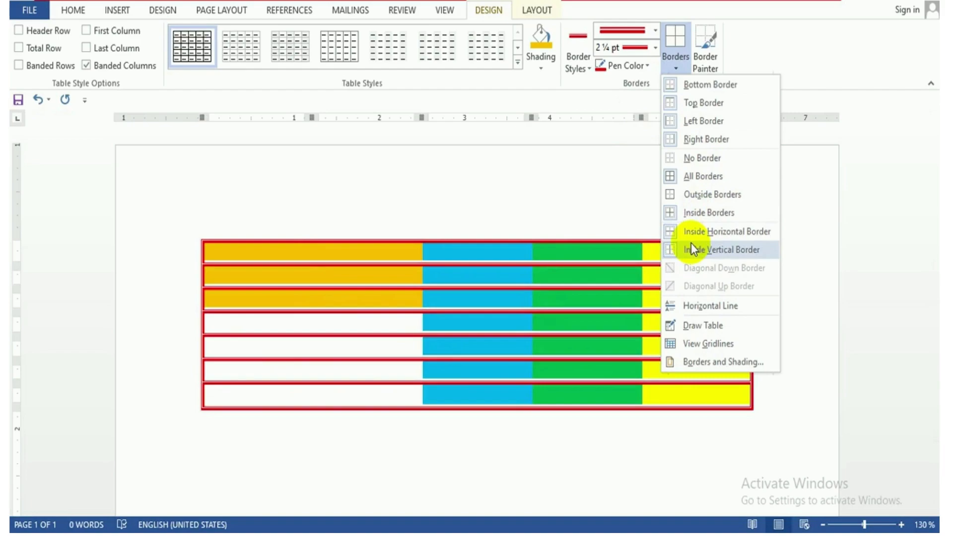
{"action": "left_click", "coordinate": [819, 207]}
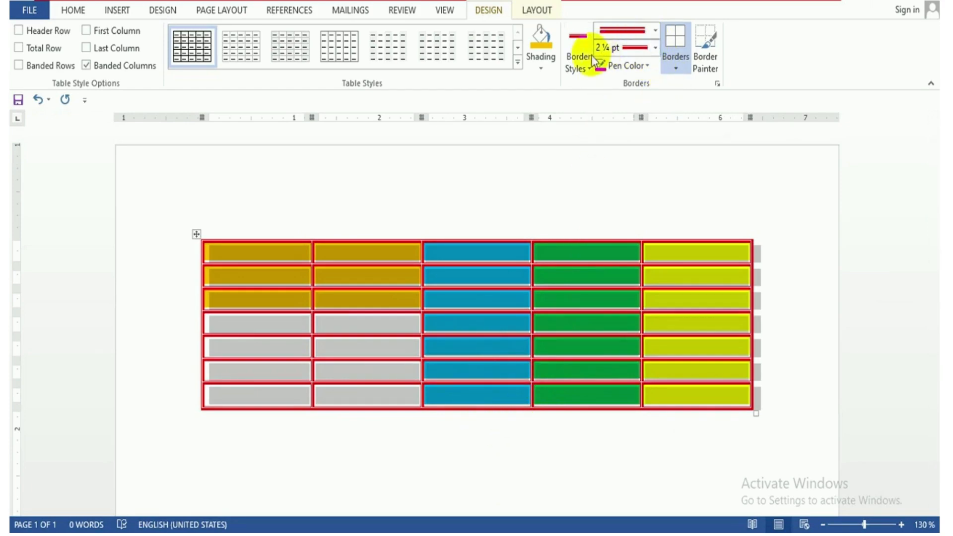
- Paint the table's four inside vertical borders with a red dash-dot-dot line of 1½ pt using Border Painter
{"action": "left_click", "coordinate": [656, 34]}
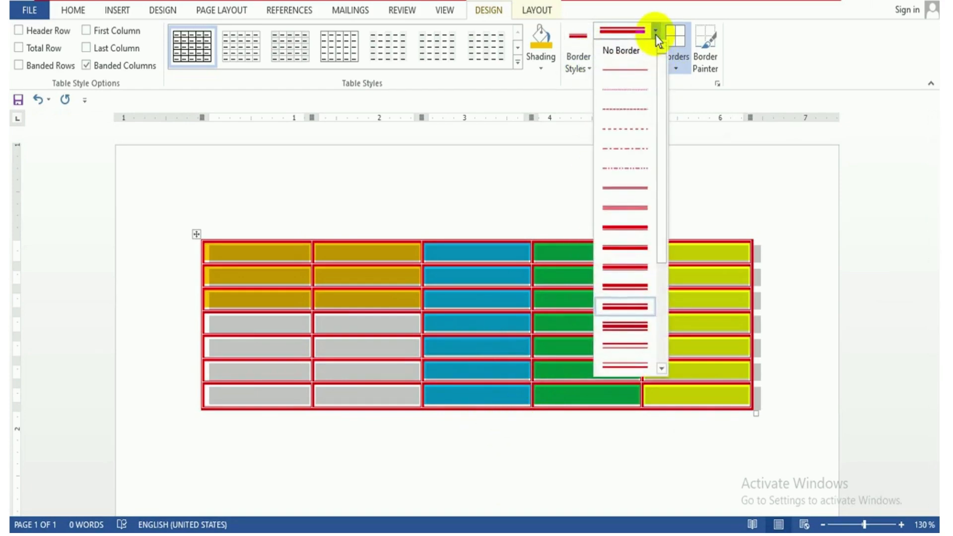
{"action": "left_click", "coordinate": [627, 171]}
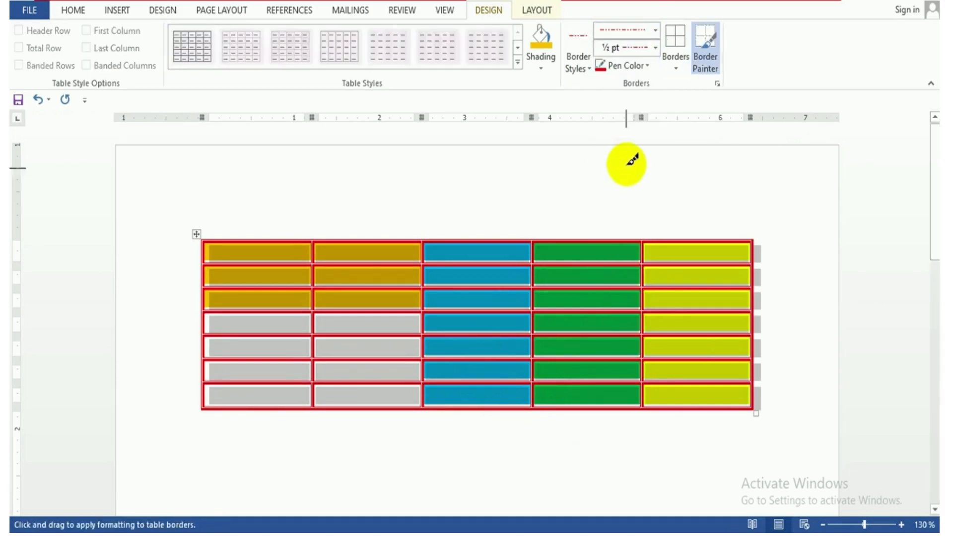
{"action": "left_click", "coordinate": [657, 48]}
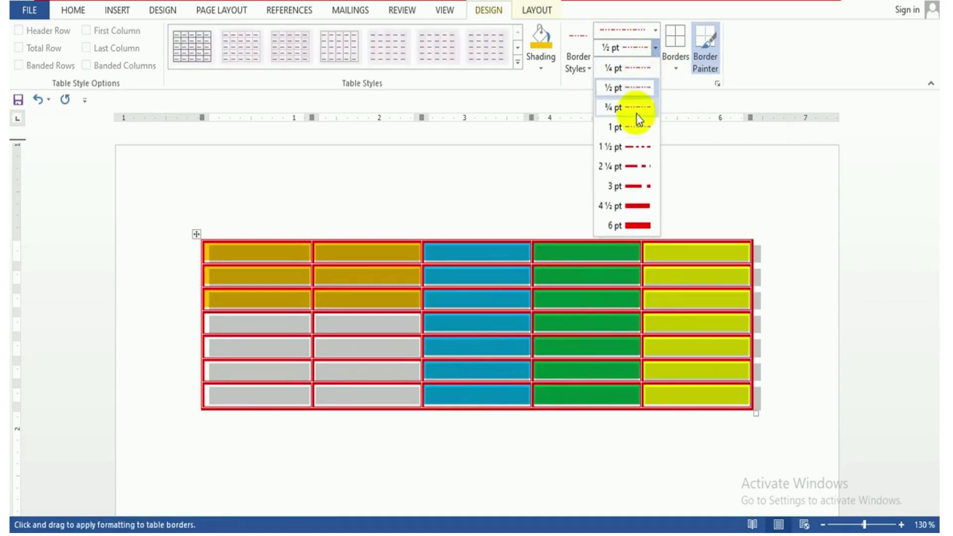
{"action": "left_click", "coordinate": [635, 147]}
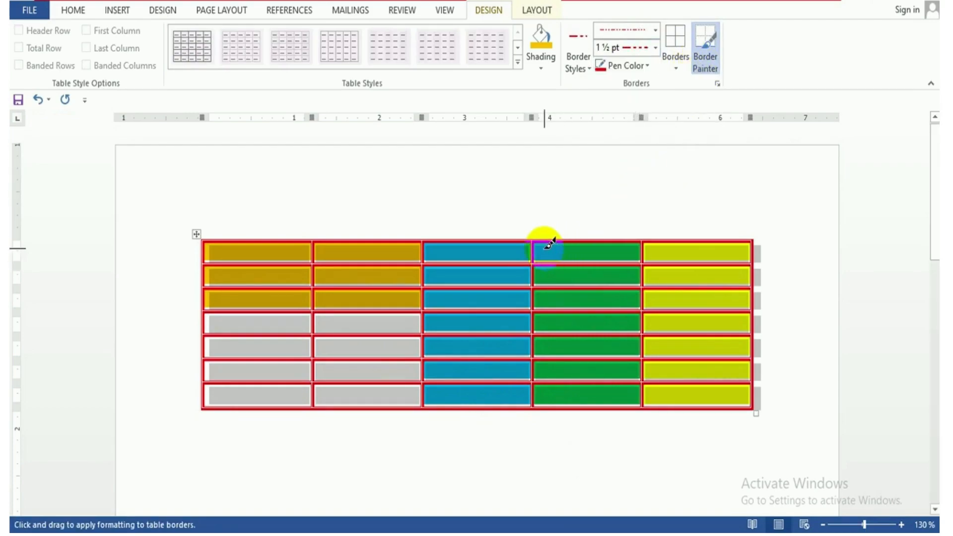
{"action": "left_click_drag", "start_coordinate": [531, 242], "coordinate": [544, 382]}
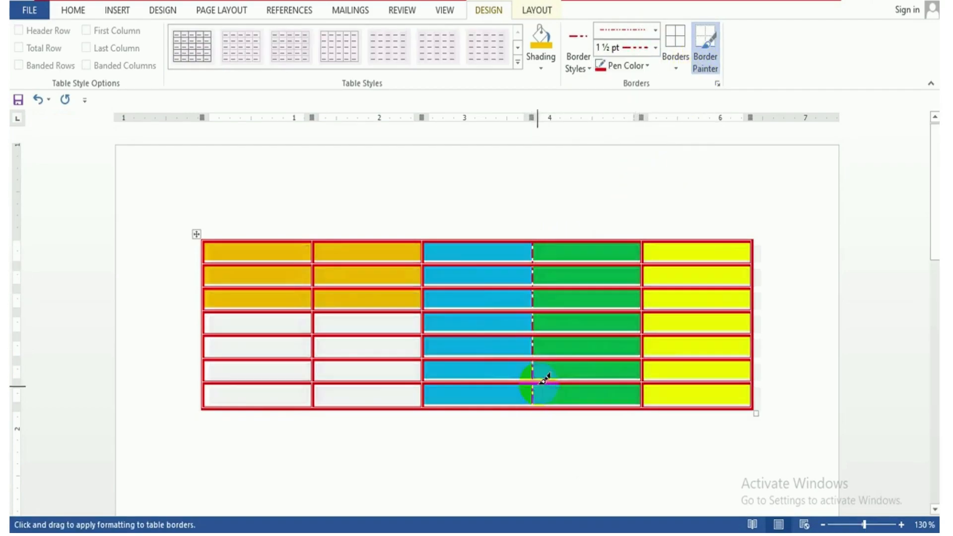
{"action": "left_click_drag", "start_coordinate": [647, 242], "coordinate": [646, 407]}
{"action": "left_click_drag", "start_coordinate": [420, 247], "coordinate": [430, 399]}
{"action": "left_click_drag", "start_coordinate": [311, 242], "coordinate": [314, 401]}
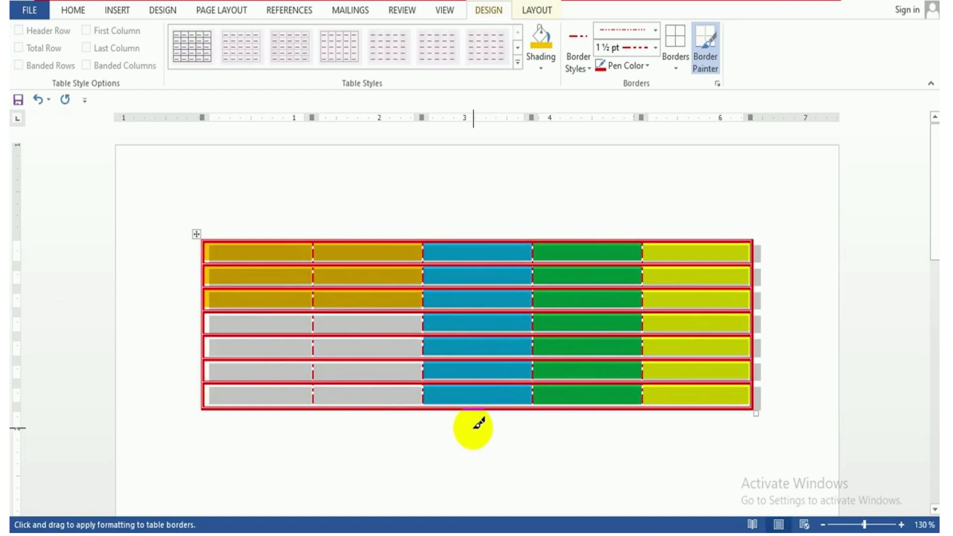
{"action": "left_click_drag", "start_coordinate": [723, 360], "coordinate": [730, 358]}
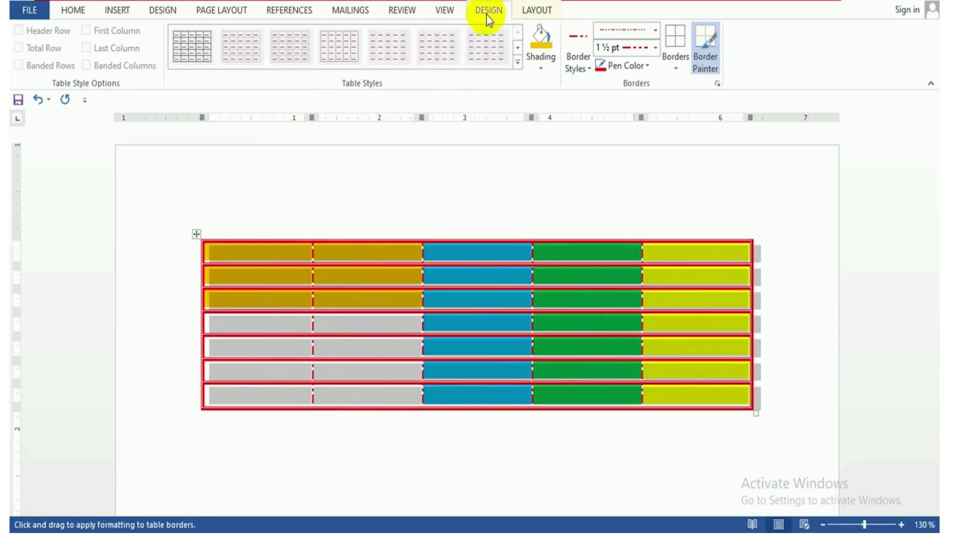
- Bring up the table layout tools
{"action": "left_click", "coordinate": [531, 15]}
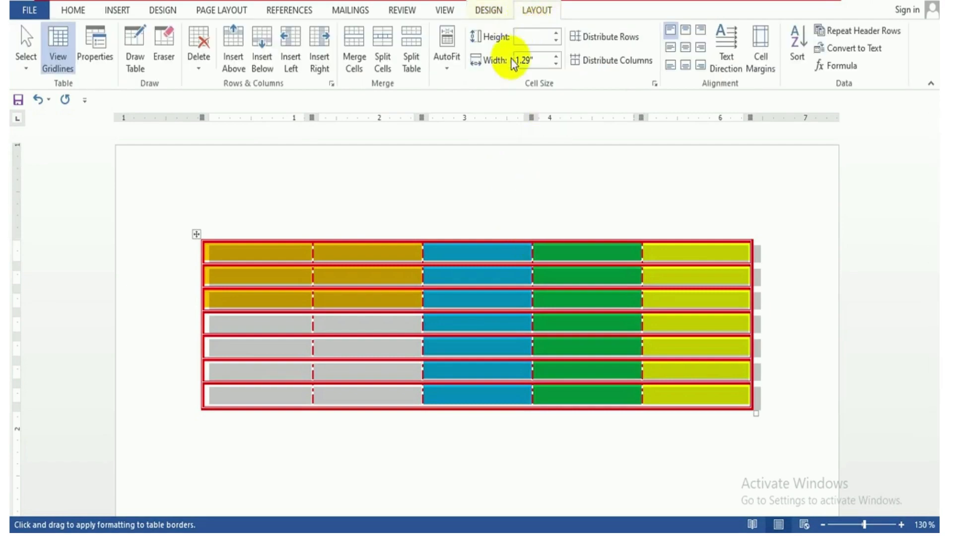